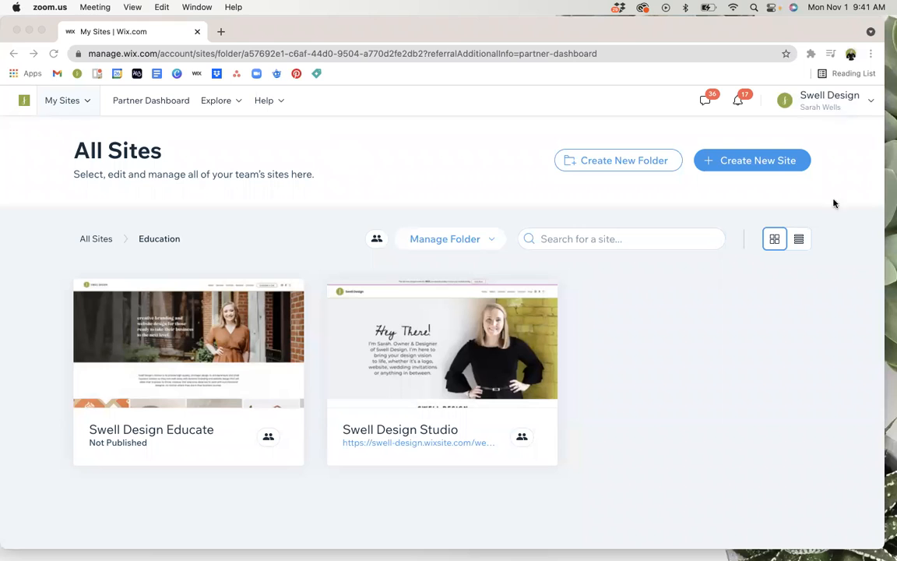
Open the dashboard of the Swell Design Educate site from the Education folder.
{"action": "left_click", "coordinate": [761, 413]}
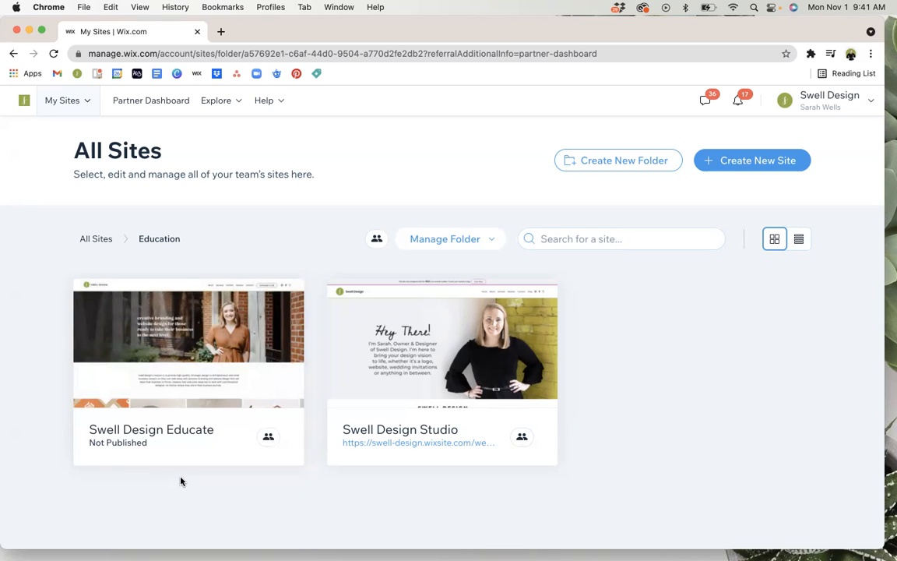
{"action": "mouse_move", "coordinate": [156, 343]}
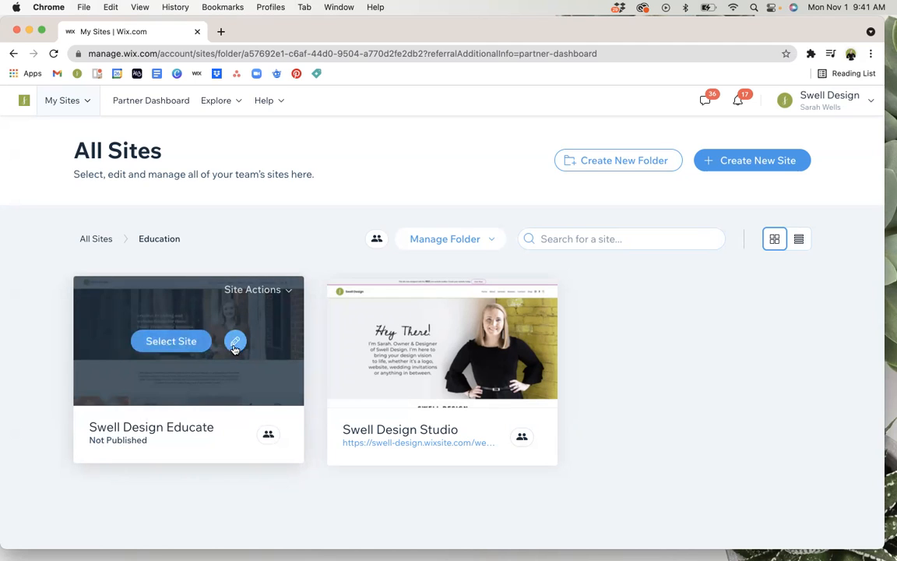
{"action": "left_click", "coordinate": [165, 347]}
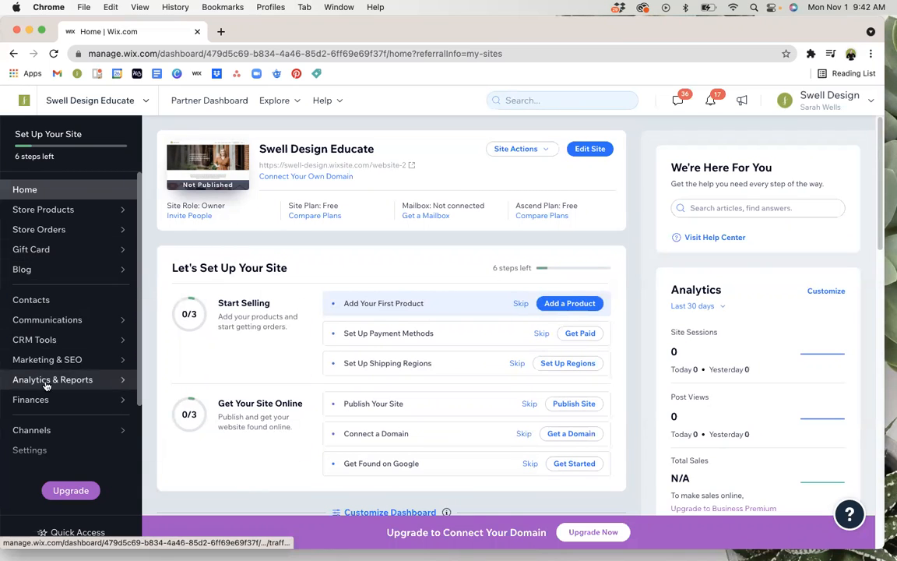
Look through the site's dashboard sections and open the Swell Design Educate site for editing.
{"action": "scroll", "coordinate": [41, 438], "scroll_direction": "down", "scroll_amount": 2}
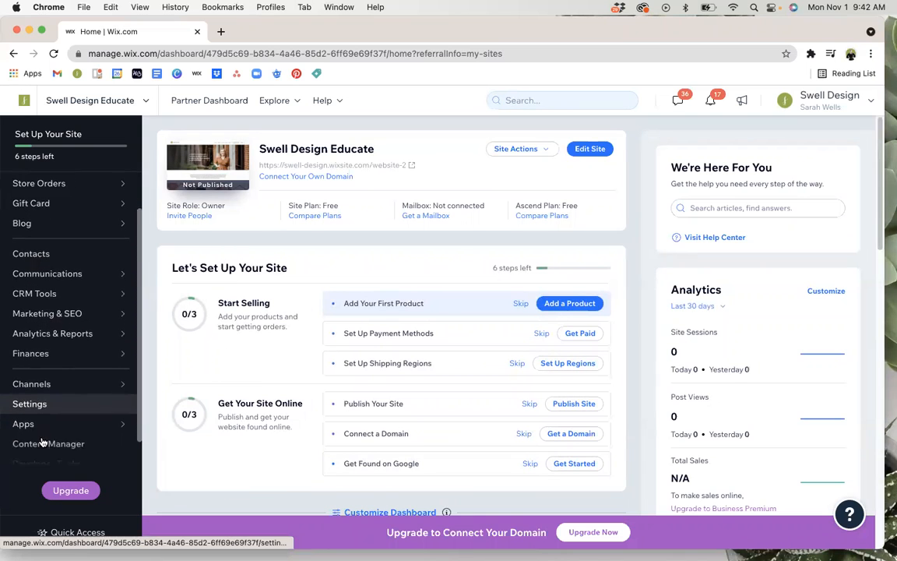
{"action": "scroll", "coordinate": [43, 439], "scroll_direction": "down", "scroll_amount": 1}
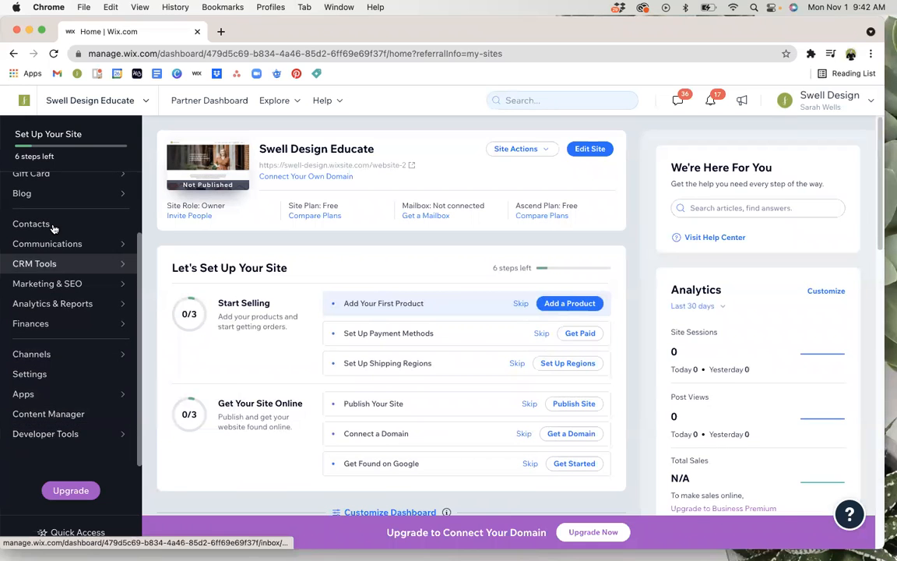
{"action": "scroll", "coordinate": [53, 228], "scroll_direction": "up", "scroll_amount": 2}
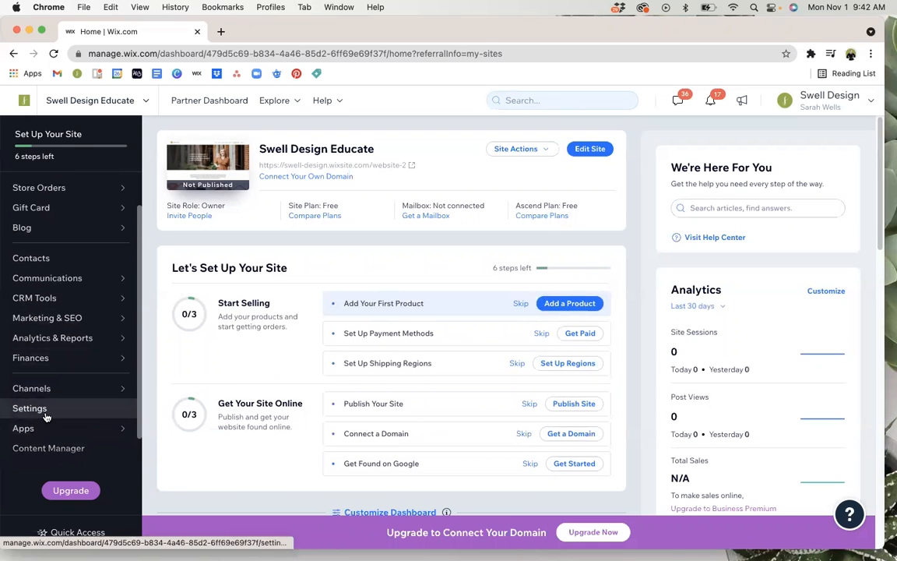
{"action": "scroll", "coordinate": [45, 417], "scroll_direction": "up", "scroll_amount": 2}
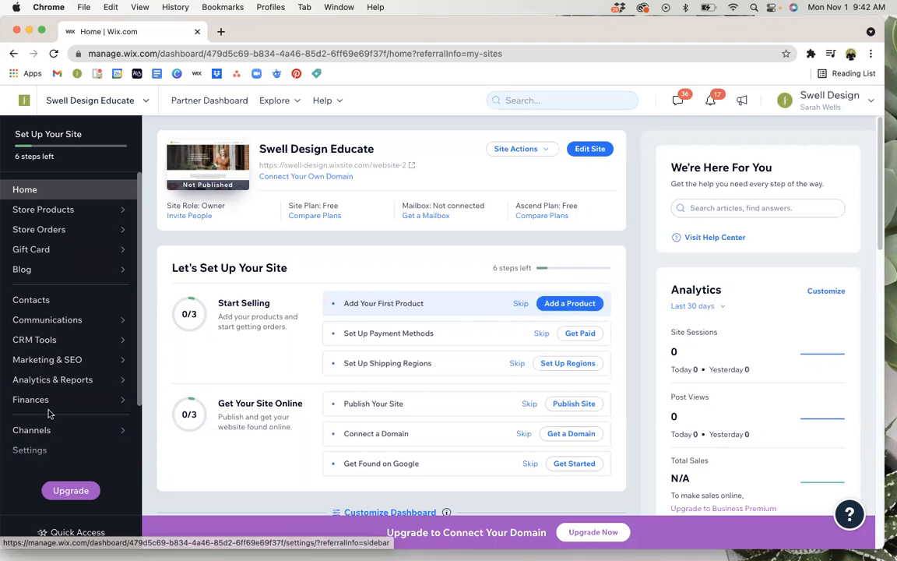
{"action": "mouse_move", "coordinate": [59, 272]}
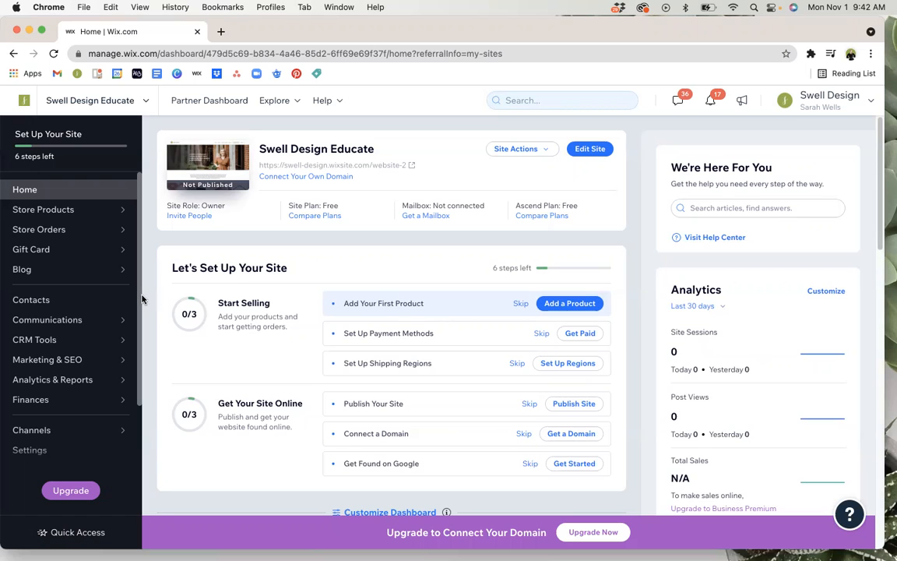
{"action": "left_click", "coordinate": [594, 149]}
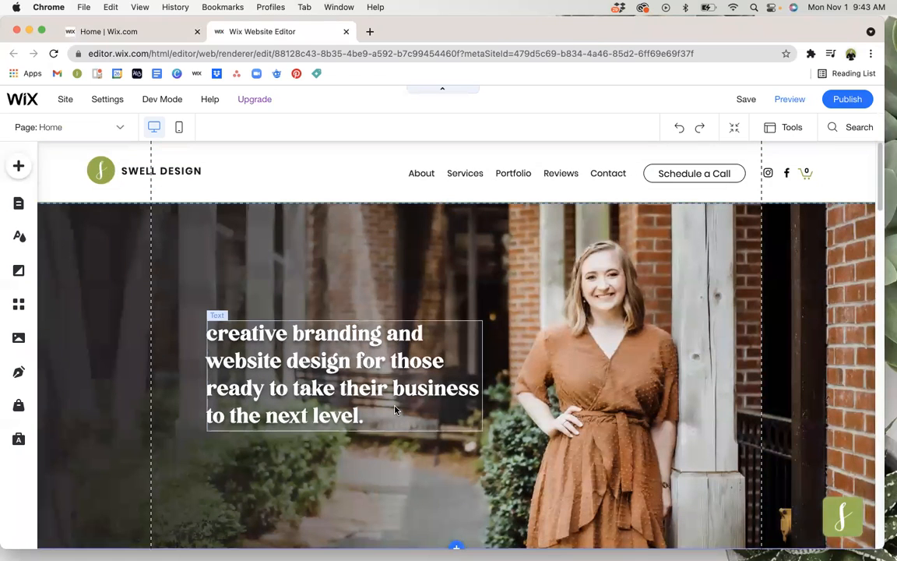
Insert a few test letters into the word "dynamic" in the mission paragraph and delete them again.
{"action": "scroll", "coordinate": [396, 408], "scroll_direction": "down", "scroll_amount": 5}
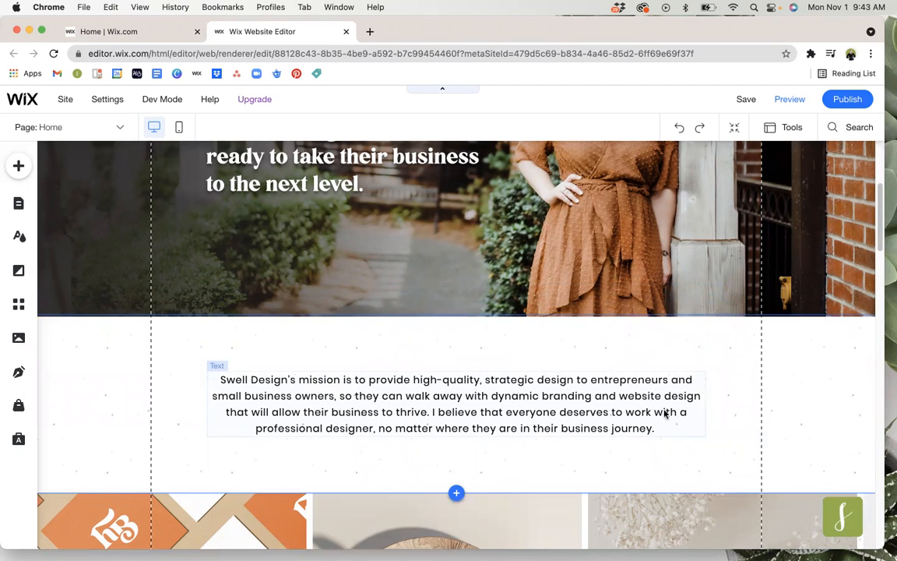
{"action": "left_click", "coordinate": [404, 399]}
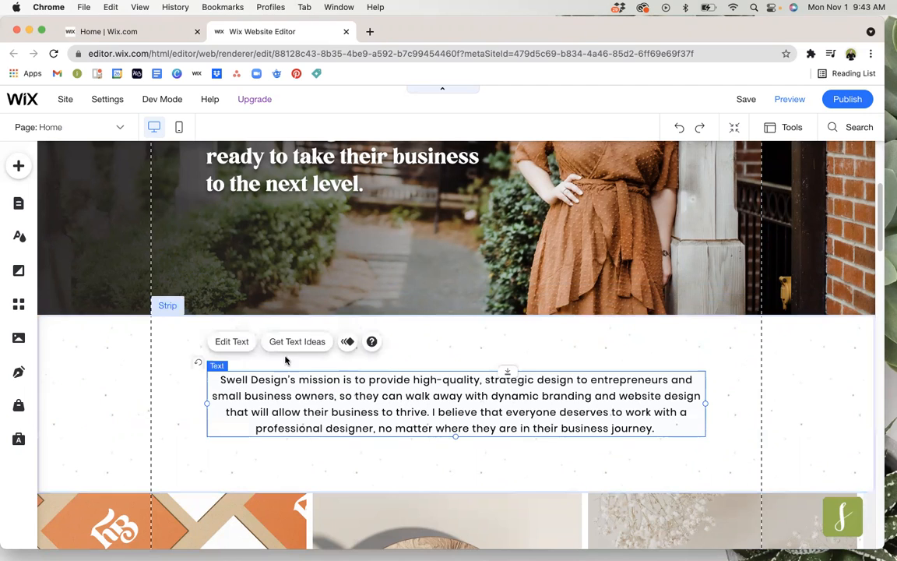
{"action": "left_click", "coordinate": [236, 345]}
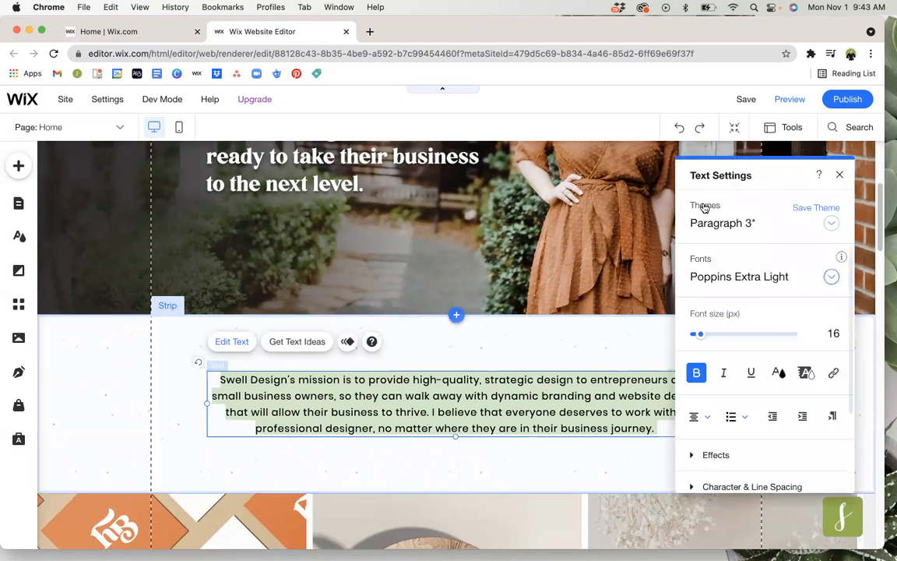
{"action": "left_click", "coordinate": [517, 397]}
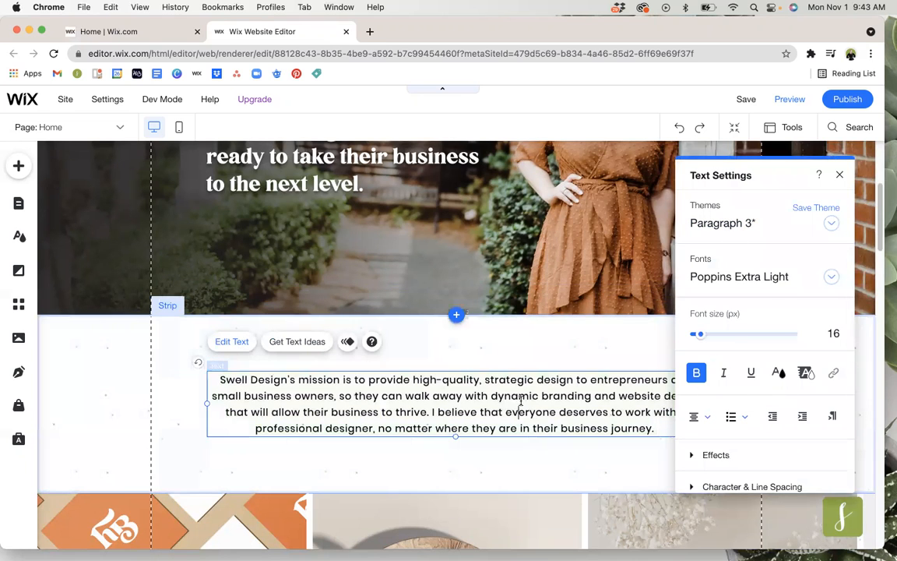
{"action": "type", "text": "fgfg"}
{"action": "key", "text": "BackSpace"}
{"action": "key", "text": "BackSpace"}
{"action": "key", "text": "BackSpace"}
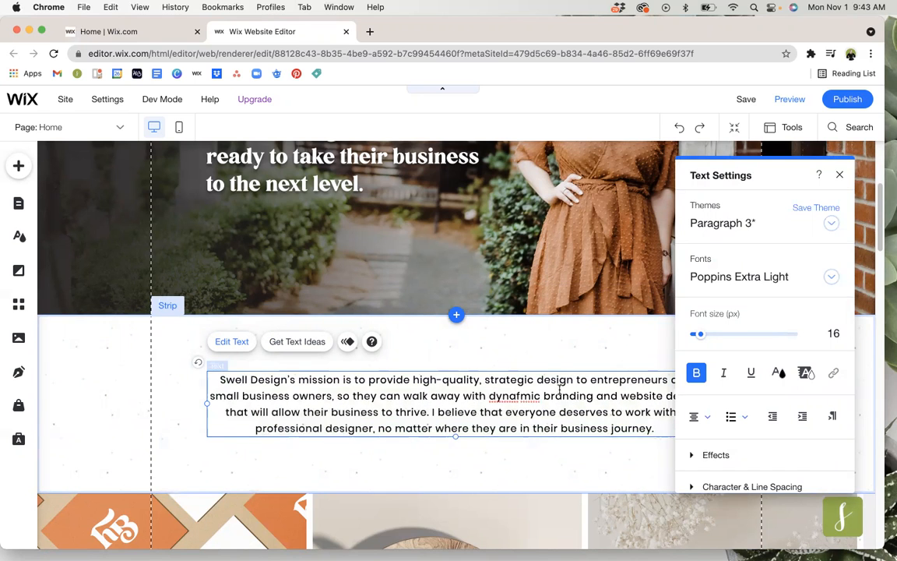
{"action": "key", "text": "BackSpace"}
{"action": "left_click", "coordinate": [562, 342]}
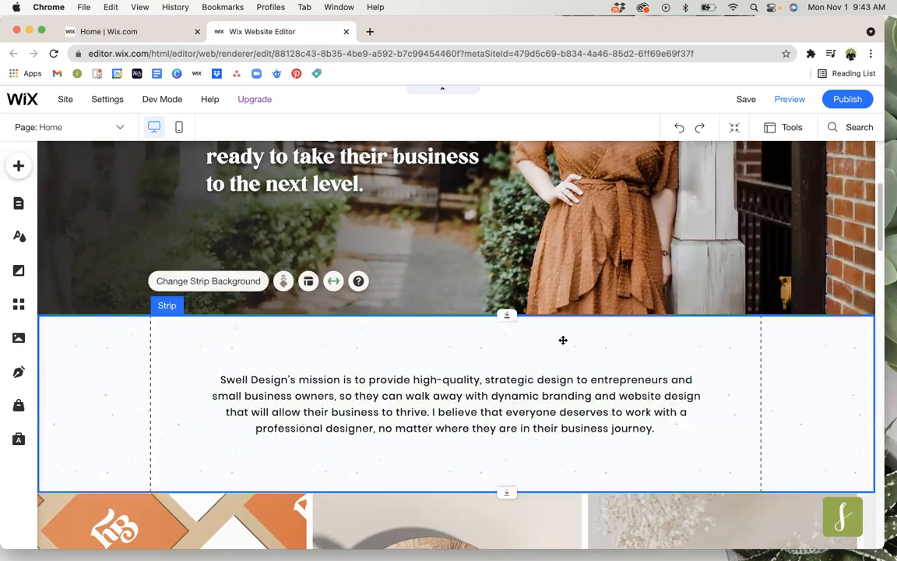
Try linking the word "branding" in the mission paragraph to a web address, and dismiss the link and text settings.
{"action": "left_click", "coordinate": [510, 408]}
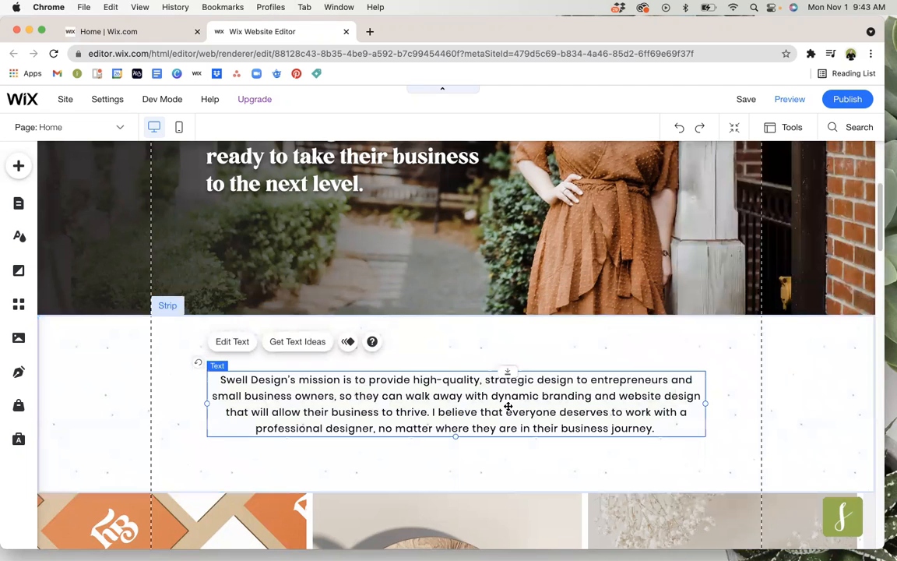
{"action": "double_click", "coordinate": [404, 390]}
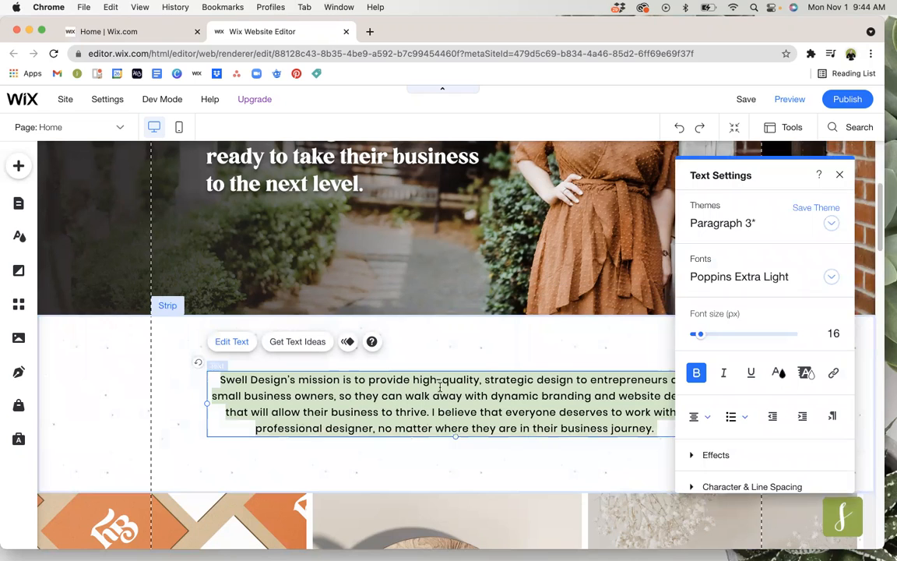
{"action": "scroll", "coordinate": [723, 401], "scroll_direction": "down", "scroll_amount": 1}
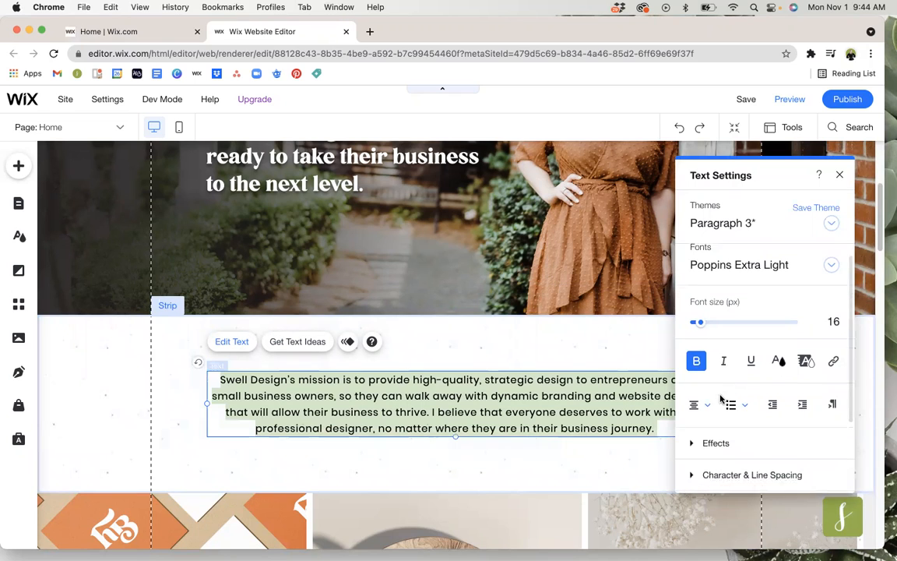
{"action": "left_click", "coordinate": [592, 398]}
{"action": "double_click", "coordinate": [562, 396]}
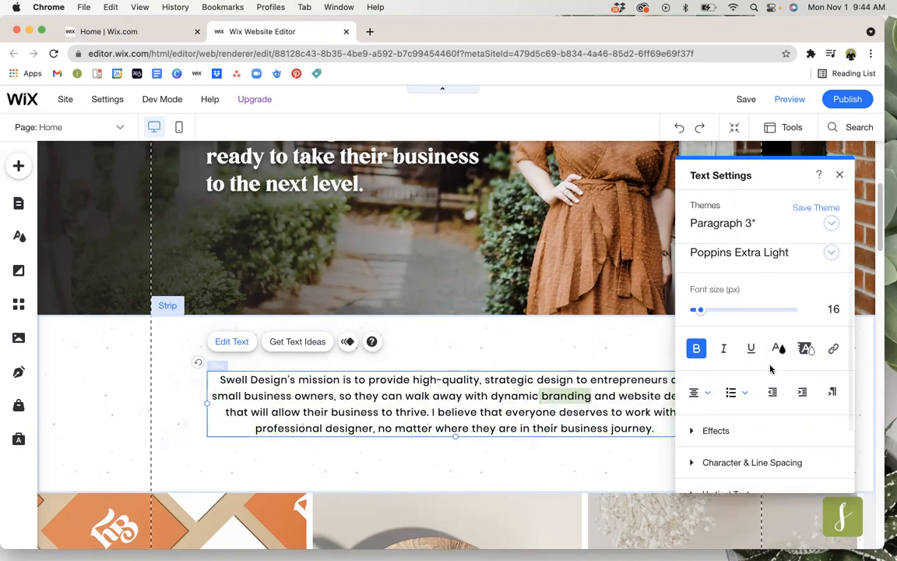
{"action": "left_click", "coordinate": [833, 349]}
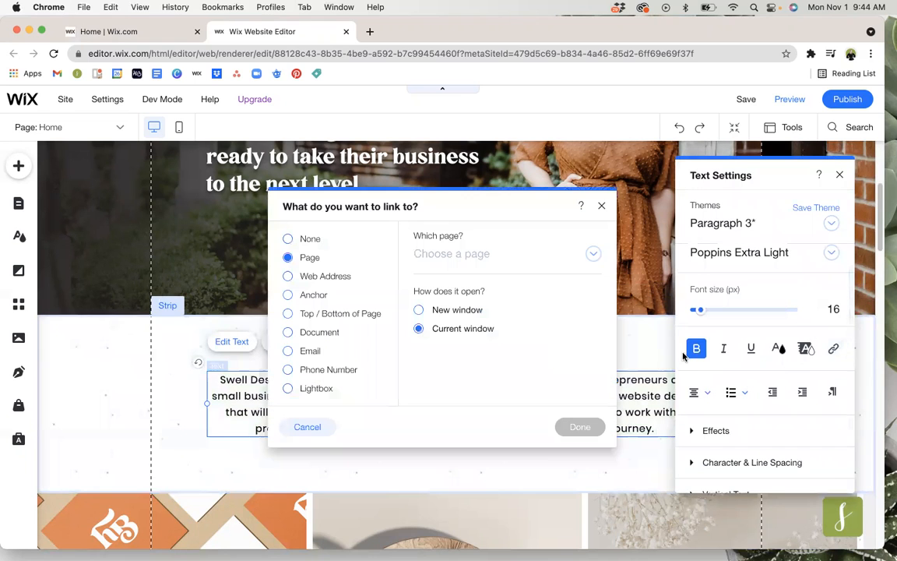
{"action": "left_click", "coordinate": [338, 278]}
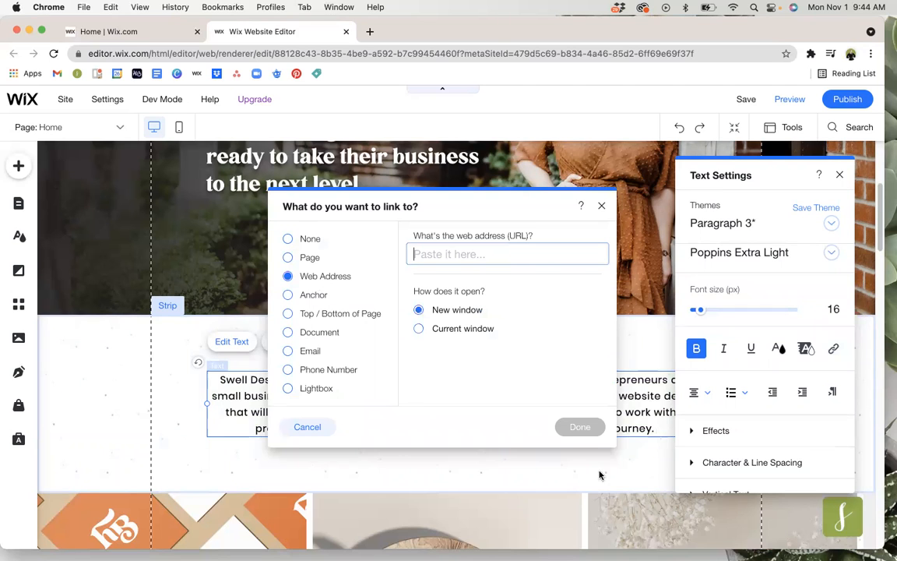
{"action": "left_click", "coordinate": [602, 206]}
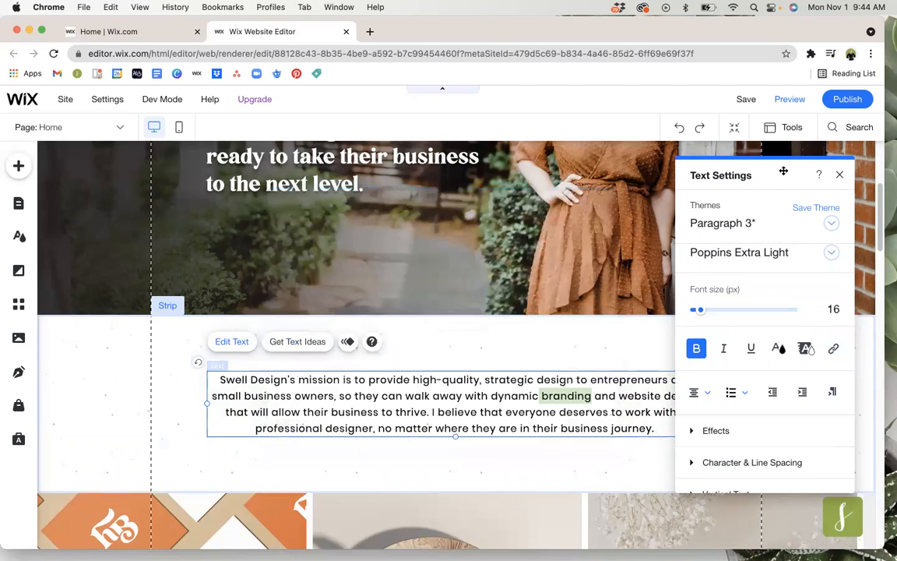
{"action": "left_click", "coordinate": [840, 174]}
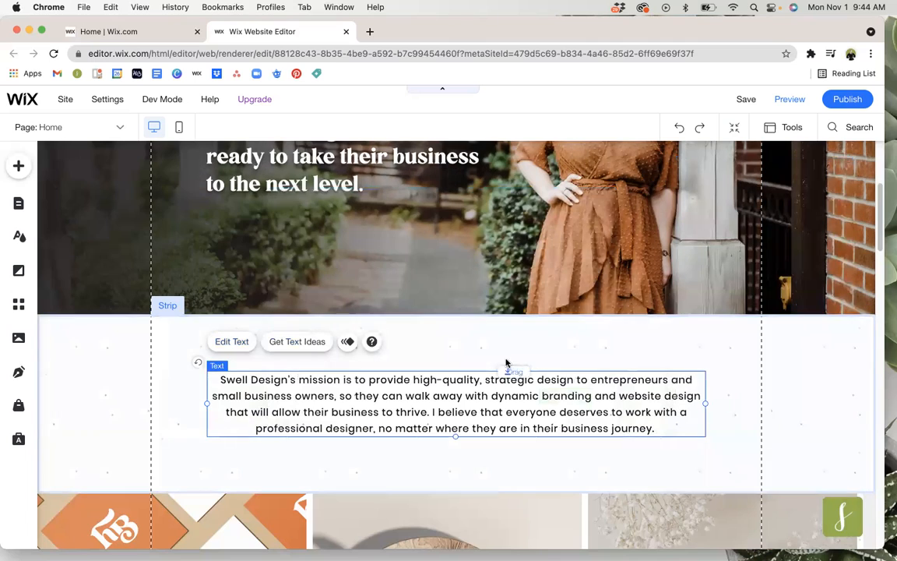
Open the media organizer for the portfolio gallery below the mission paragraph and try repositioning its third and fourth images.
{"action": "scroll", "coordinate": [501, 358], "scroll_direction": "down", "scroll_amount": 1}
{"action": "scroll", "coordinate": [501, 355], "scroll_direction": "down", "scroll_amount": 5}
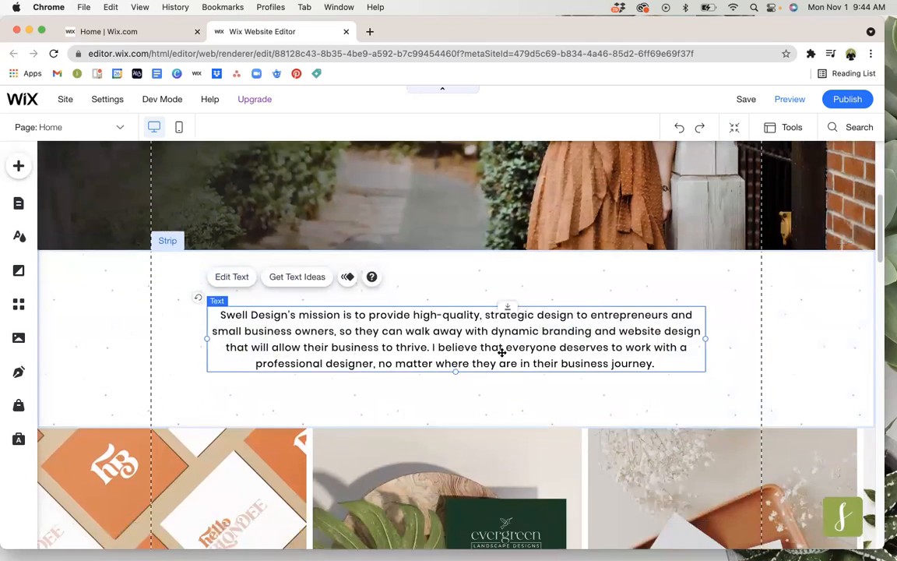
{"action": "scroll", "coordinate": [500, 355], "scroll_direction": "down", "scroll_amount": 1}
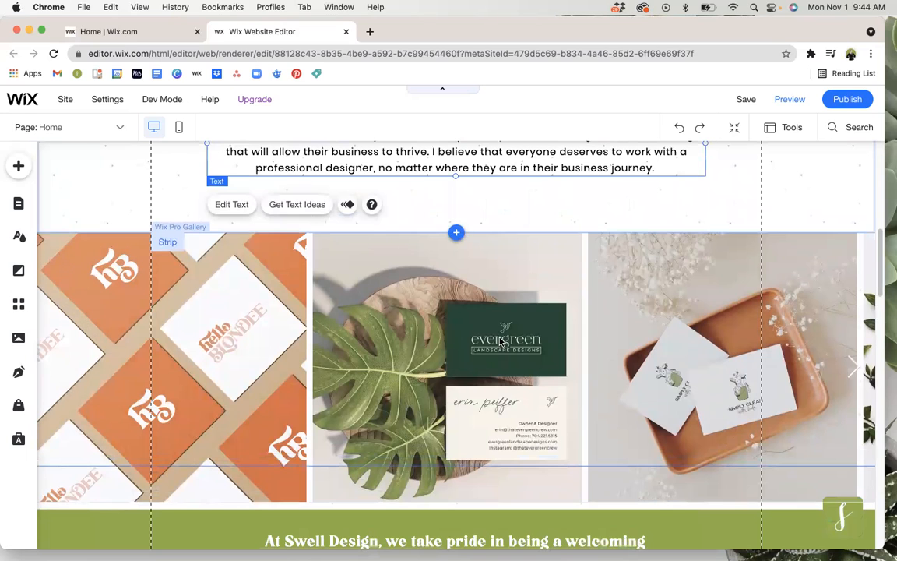
{"action": "scroll", "coordinate": [501, 341], "scroll_direction": "down", "scroll_amount": 1}
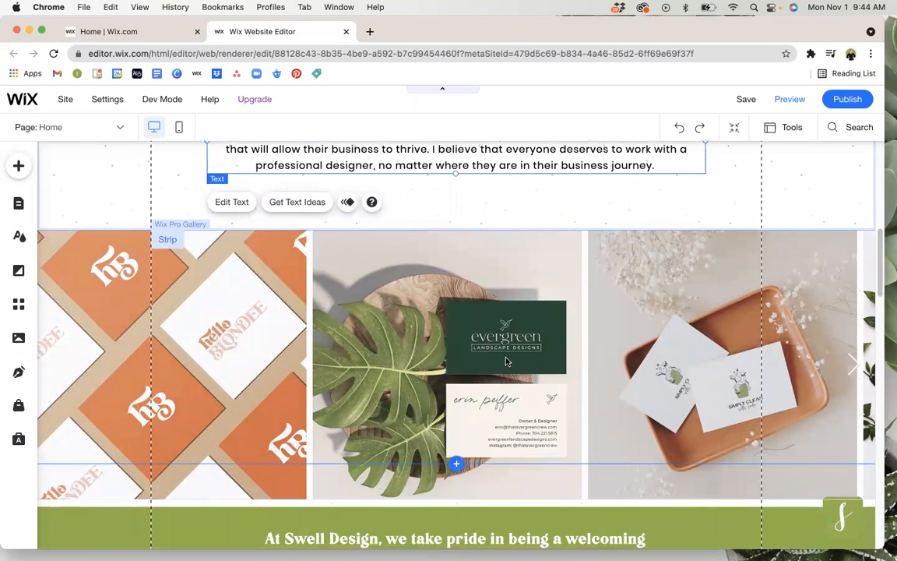
{"action": "left_click", "coordinate": [288, 325]}
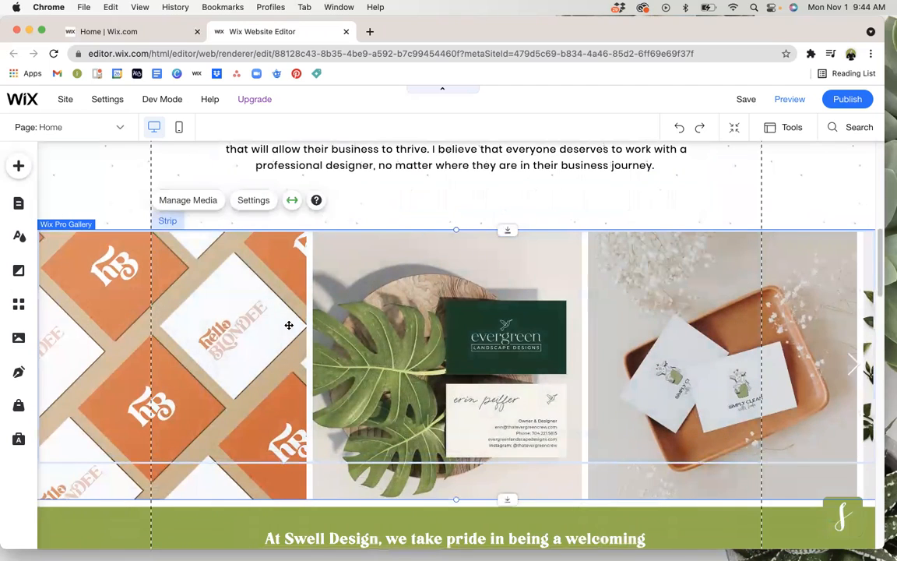
{"action": "left_click", "coordinate": [187, 202]}
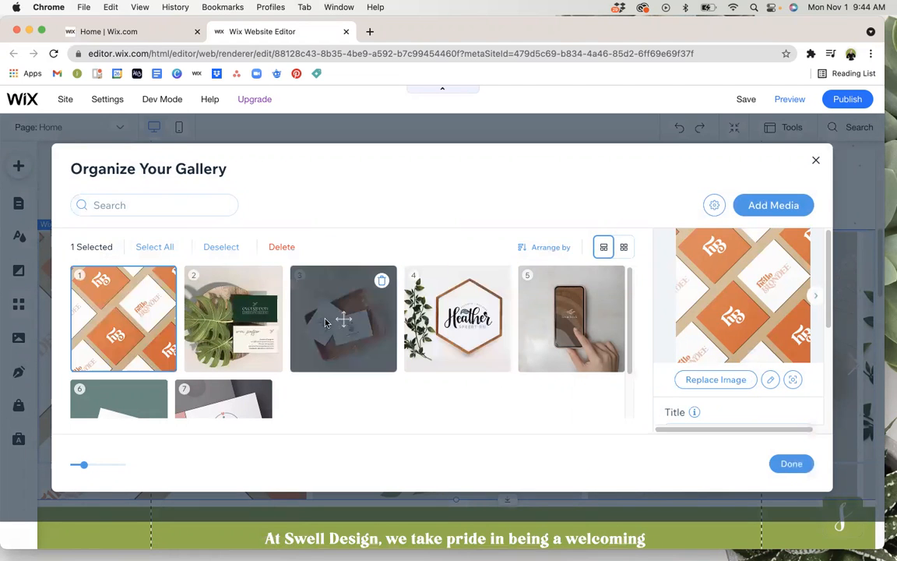
{"action": "mouse_move", "coordinate": [343, 321]}
{"action": "left_mouse_down"}
{"action": "mouse_move", "coordinate": [245, 323]}
{"action": "mouse_move", "coordinate": [357, 327]}
{"action": "left_mouse_up"}
{"action": "mouse_move", "coordinate": [455, 322]}
{"action": "left_mouse_down"}
{"action": "mouse_move", "coordinate": [545, 319]}
{"action": "mouse_move", "coordinate": [440, 323]}
{"action": "mouse_move", "coordinate": [458, 316]}
{"action": "left_mouse_up"}
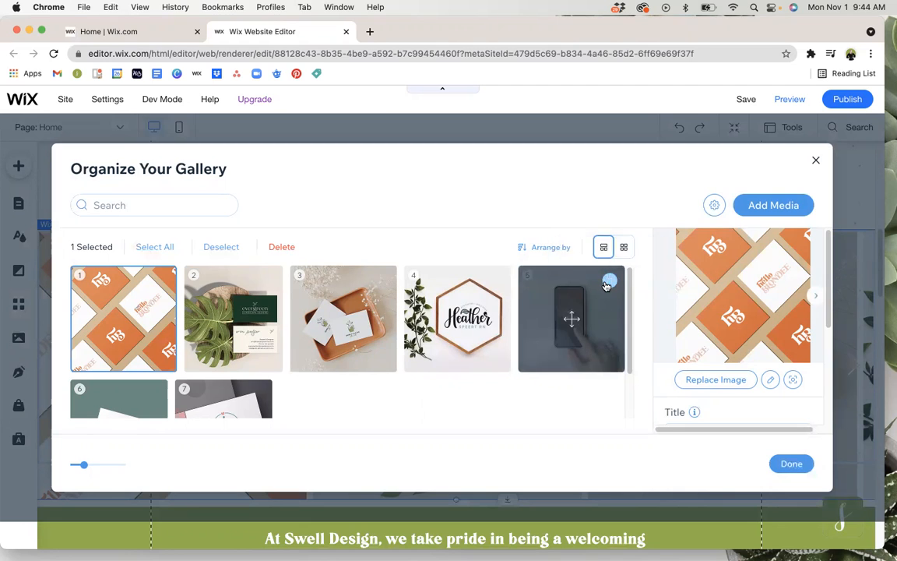
Start adding an image to the portfolio gallery, review the available upload sources, and close the upload window.
{"action": "left_click", "coordinate": [761, 207]}
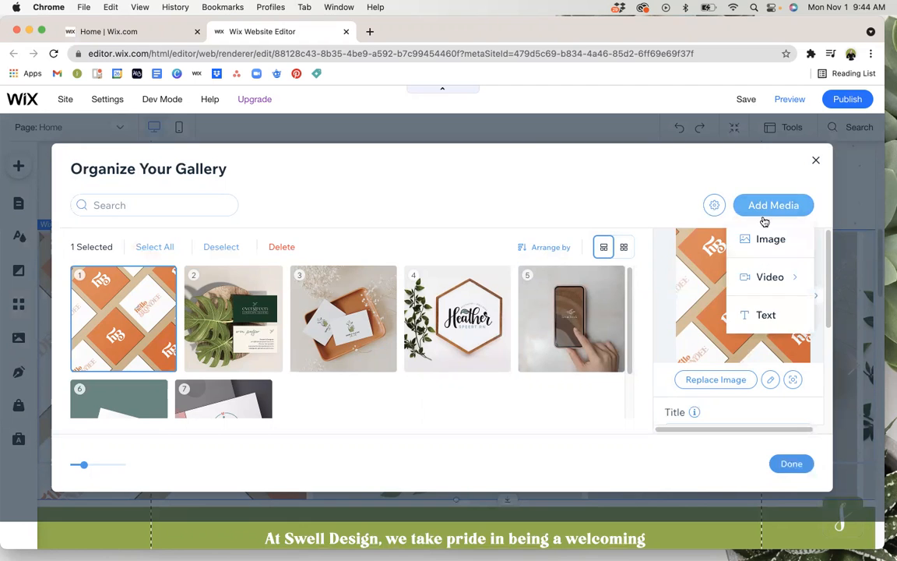
{"action": "left_click", "coordinate": [771, 242]}
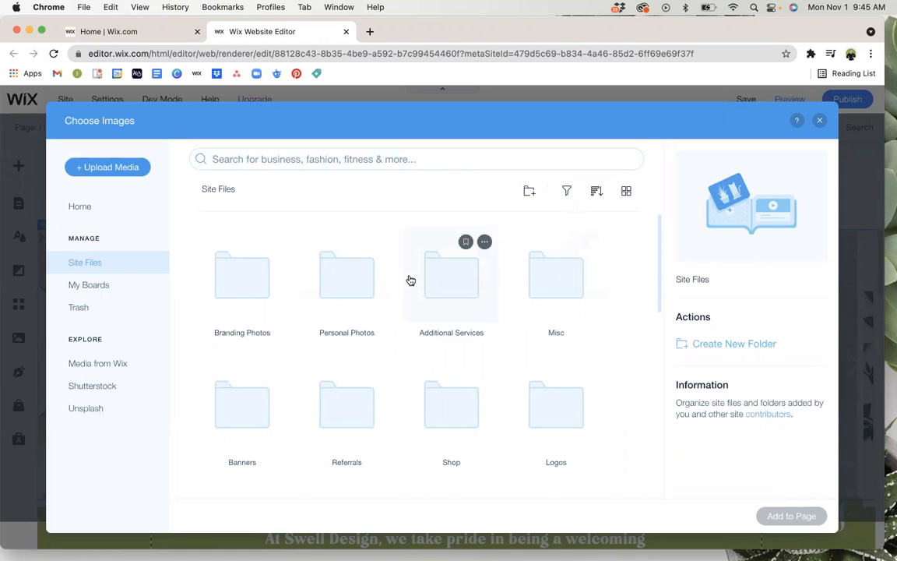
{"action": "left_click", "coordinate": [109, 168]}
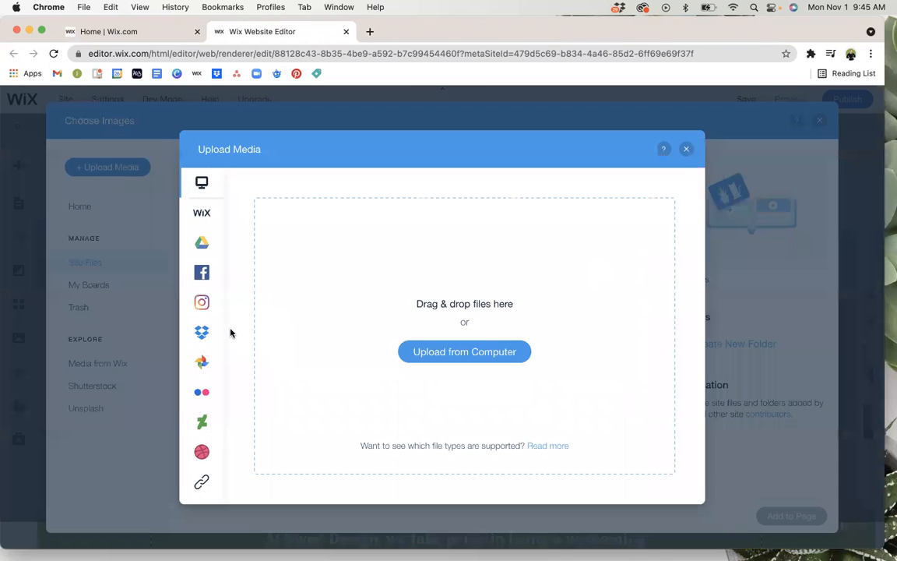
{"action": "mouse_move", "coordinate": [209, 268]}
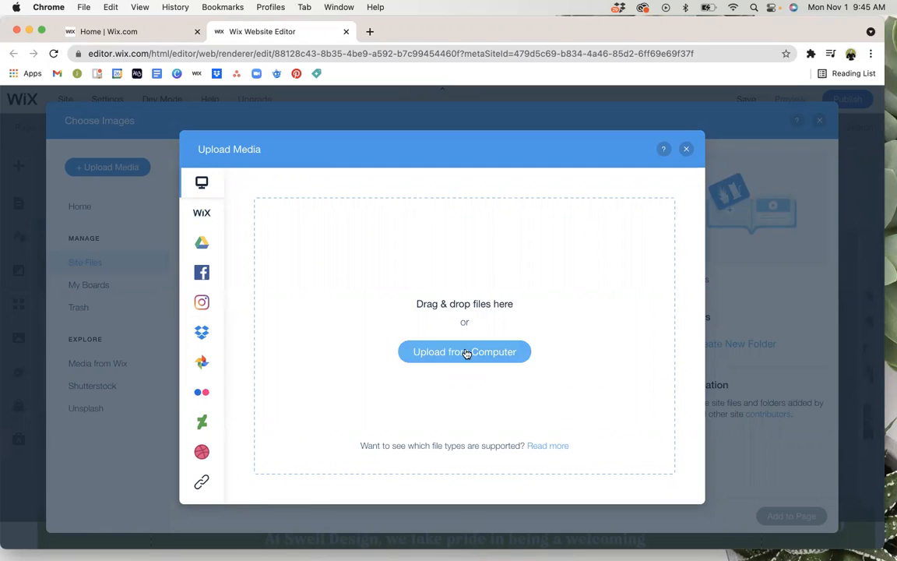
{"action": "left_click", "coordinate": [685, 152]}
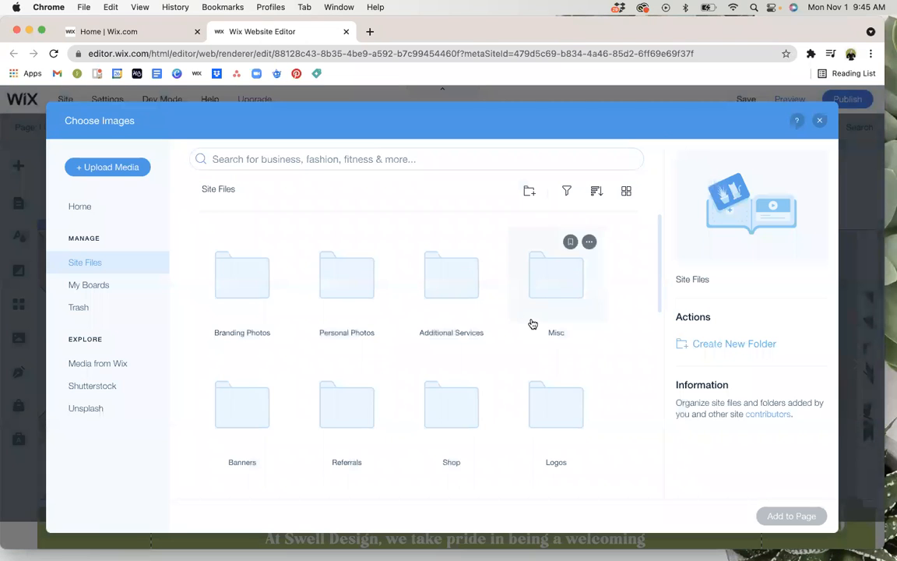
Browse the folders and images in the site files, dismiss the image chooser, and finish organizing the gallery.
{"action": "scroll", "coordinate": [532, 325], "scroll_direction": "down", "scroll_amount": 5}
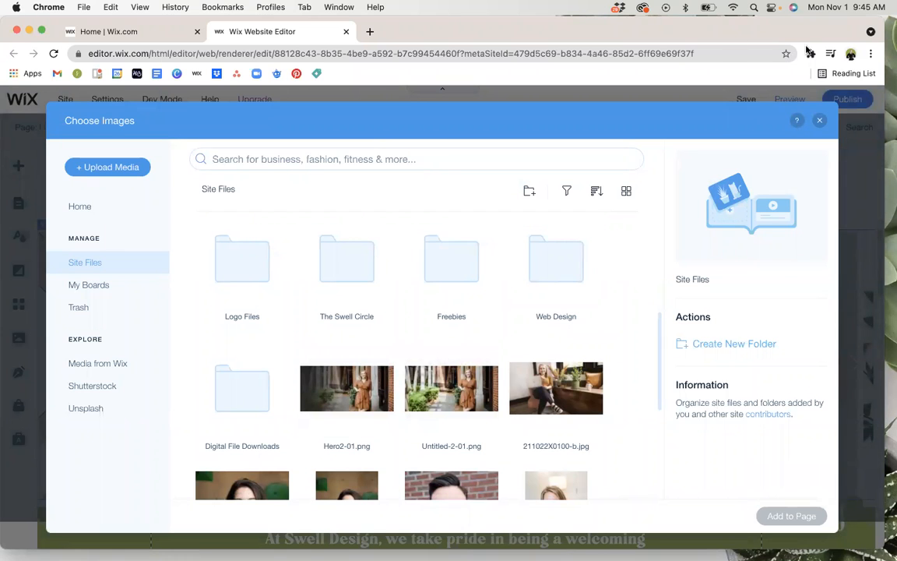
{"action": "left_click", "coordinate": [820, 120]}
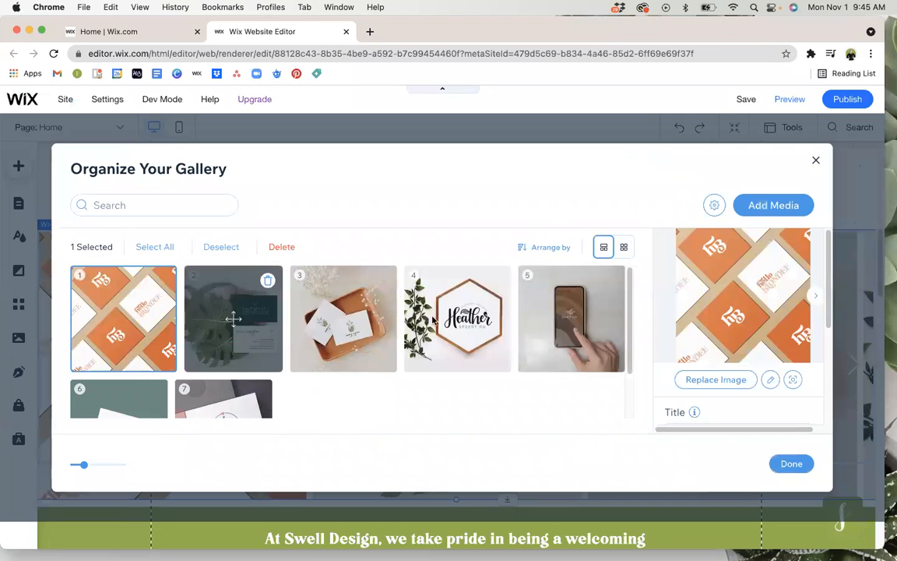
{"action": "left_click", "coordinate": [792, 464]}
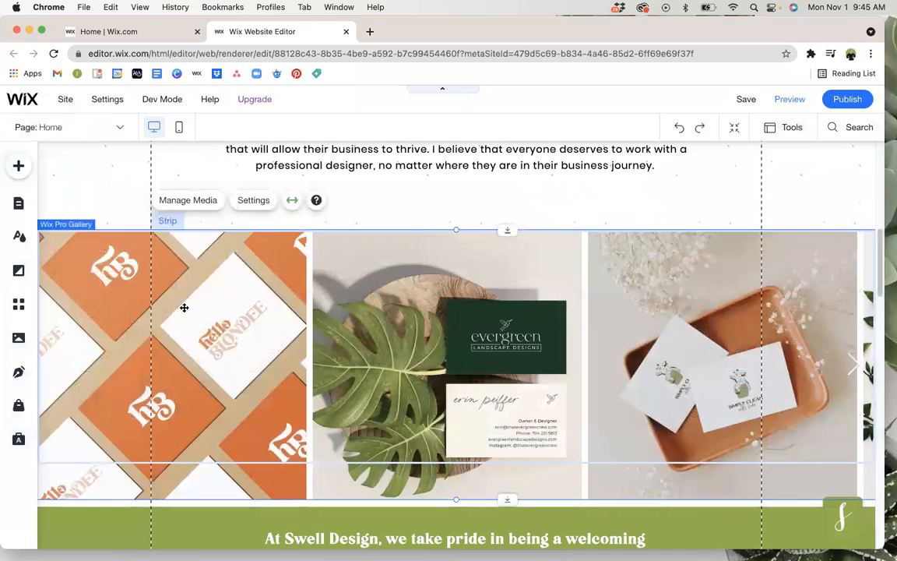
Examine the text and link settings of the LET'S CONNECT button in the introduction section and close them.
{"action": "scroll", "coordinate": [403, 293], "scroll_direction": "down", "scroll_amount": 3}
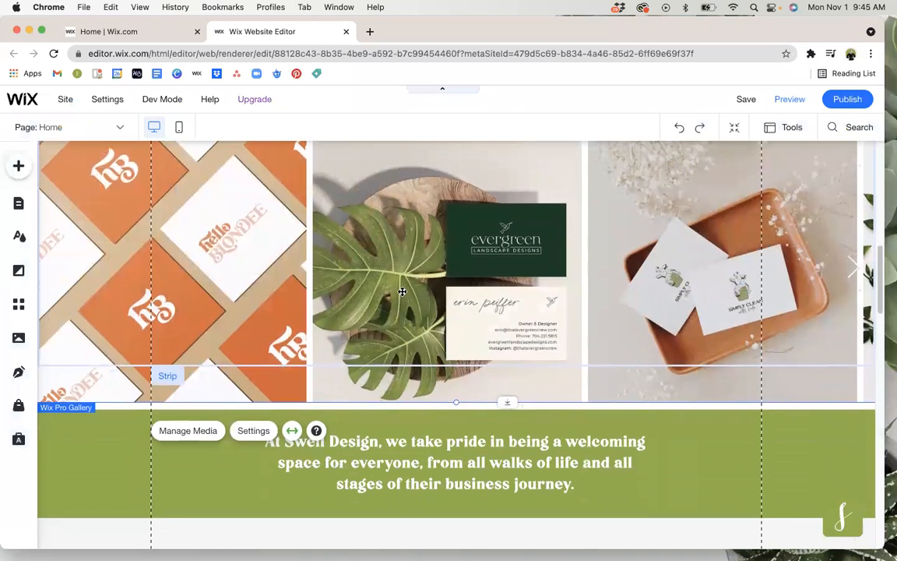
{"action": "scroll", "coordinate": [402, 292], "scroll_direction": "down", "scroll_amount": 8}
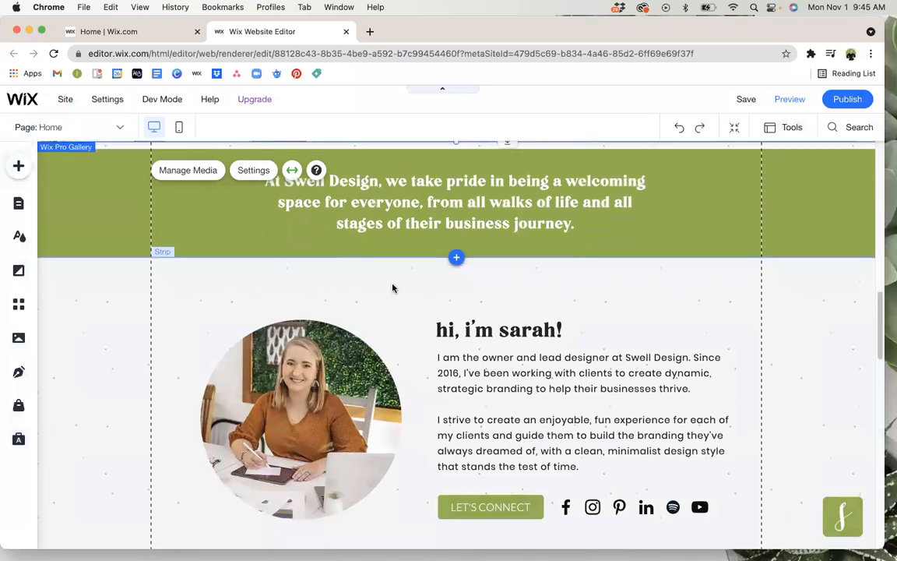
{"action": "scroll", "coordinate": [391, 287], "scroll_direction": "down", "scroll_amount": 3}
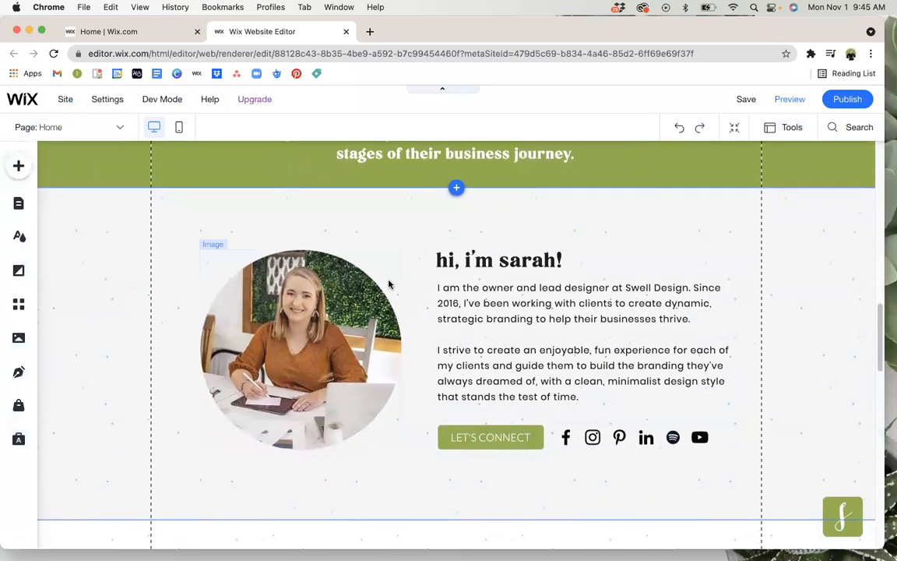
{"action": "scroll", "coordinate": [393, 287], "scroll_direction": "down", "scroll_amount": 3}
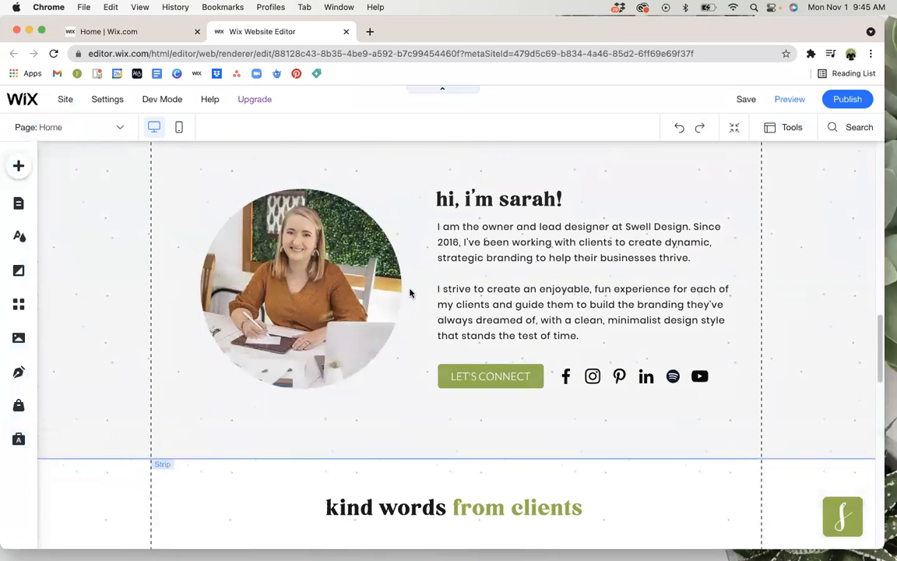
{"action": "left_click", "coordinate": [481, 377]}
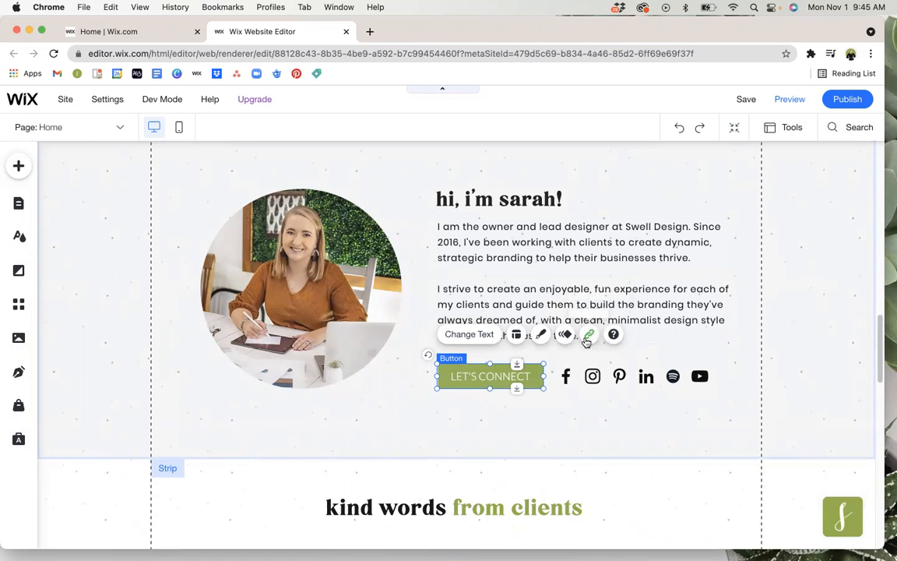
{"action": "left_click", "coordinate": [469, 334]}
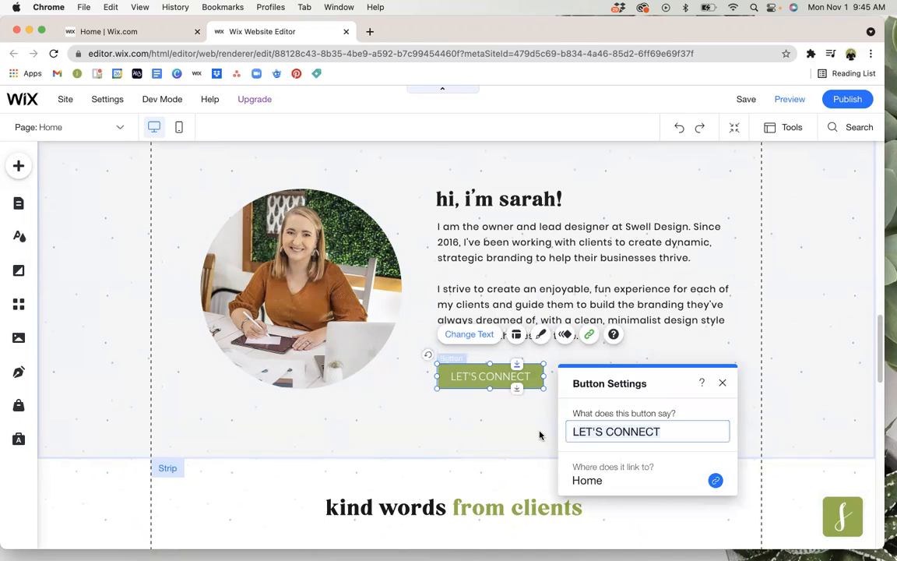
{"action": "left_click", "coordinate": [599, 483]}
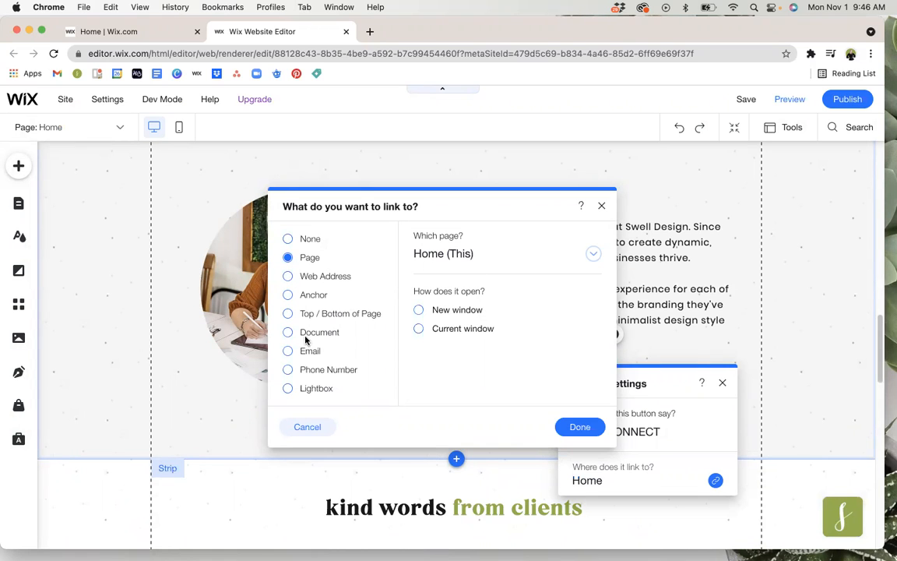
{"action": "left_click", "coordinate": [723, 383]}
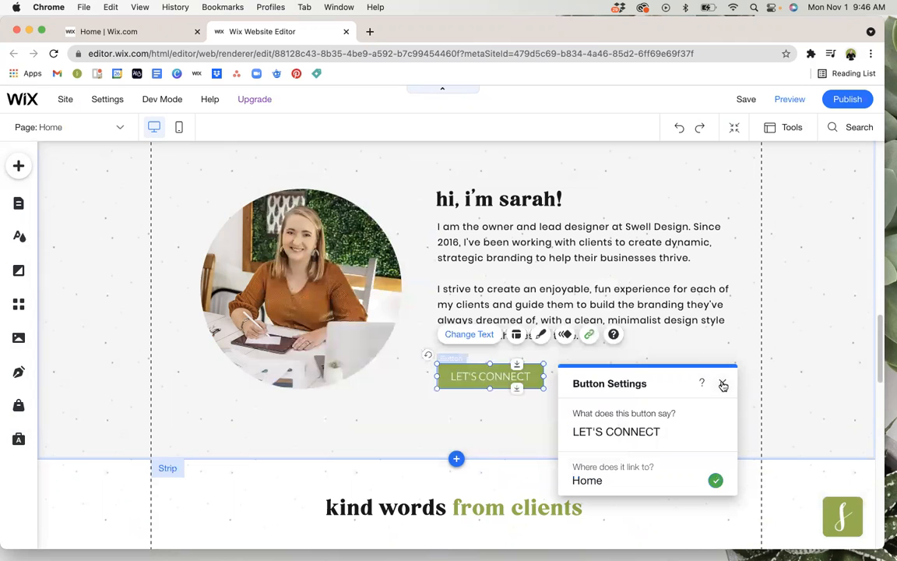
{"action": "left_click", "coordinate": [723, 383]}
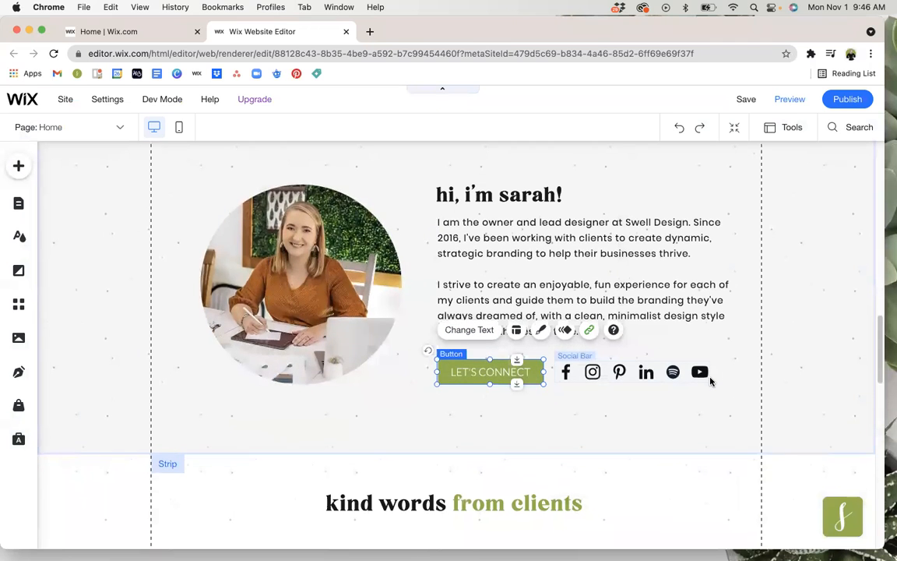
Review the rest of the Home page, from the client testimonials through the "let's chat" section to the footer.
{"action": "scroll", "coordinate": [711, 381], "scroll_direction": "down", "scroll_amount": 4}
{"action": "scroll", "coordinate": [710, 381], "scroll_direction": "down", "scroll_amount": 3}
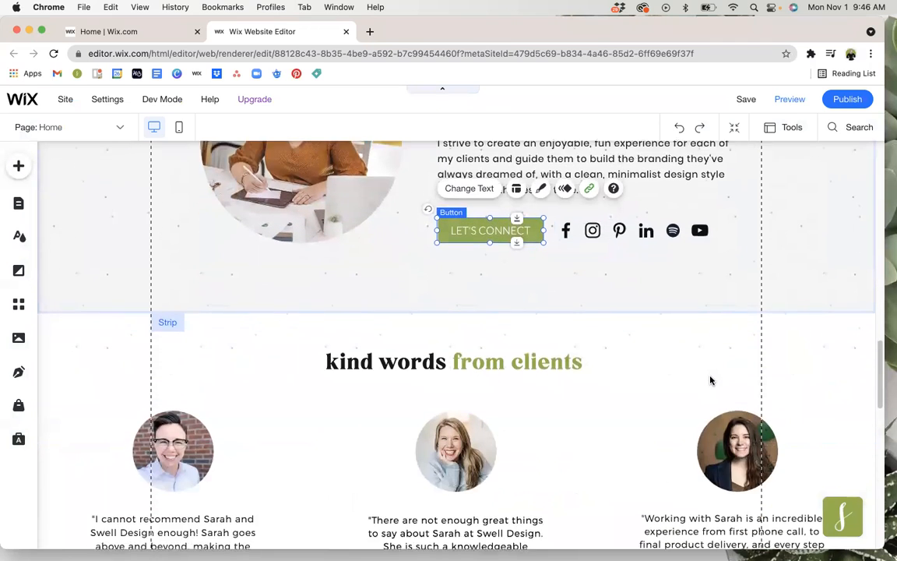
{"action": "scroll", "coordinate": [710, 381], "scroll_direction": "down", "scroll_amount": 1}
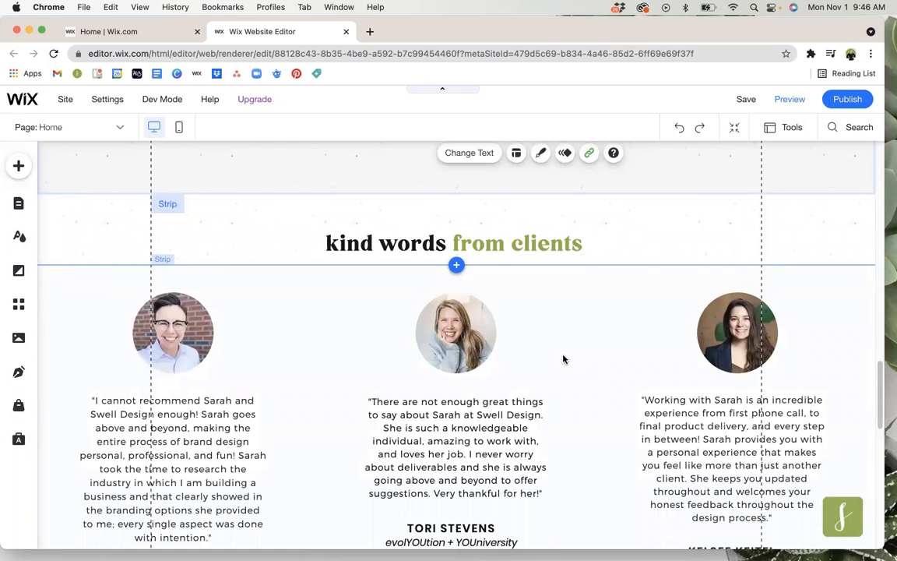
{"action": "scroll", "coordinate": [564, 359], "scroll_direction": "down", "scroll_amount": 5}
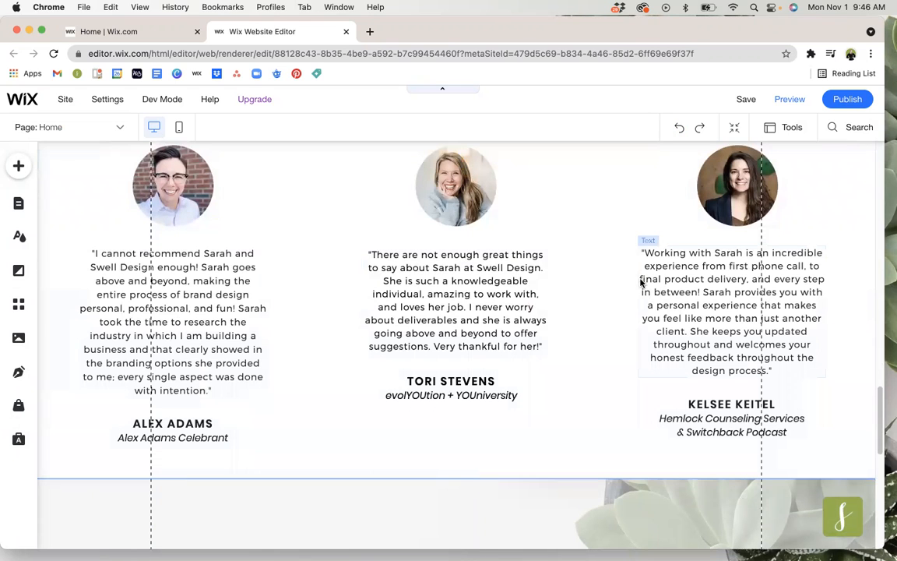
{"action": "scroll", "coordinate": [641, 283], "scroll_direction": "down", "scroll_amount": 3}
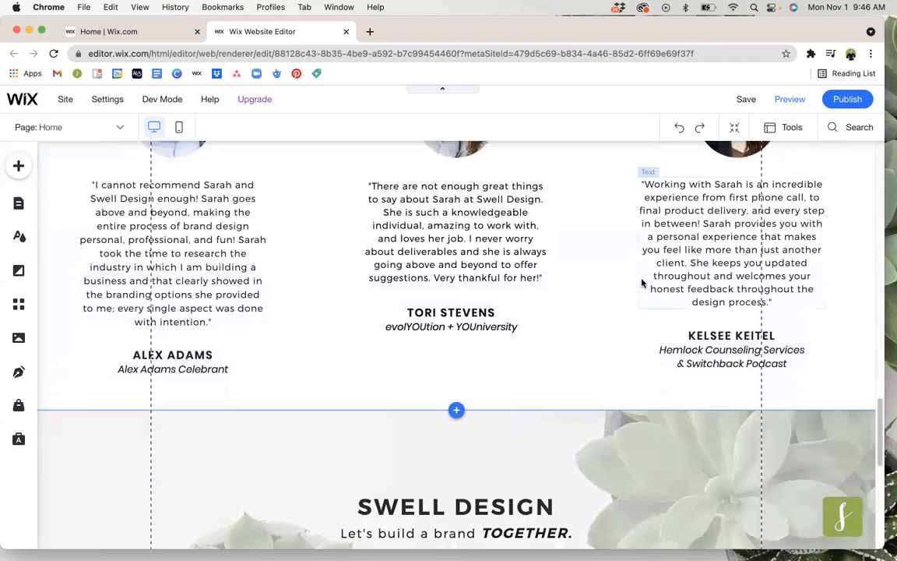
{"action": "scroll", "coordinate": [642, 283], "scroll_direction": "down", "scroll_amount": 3}
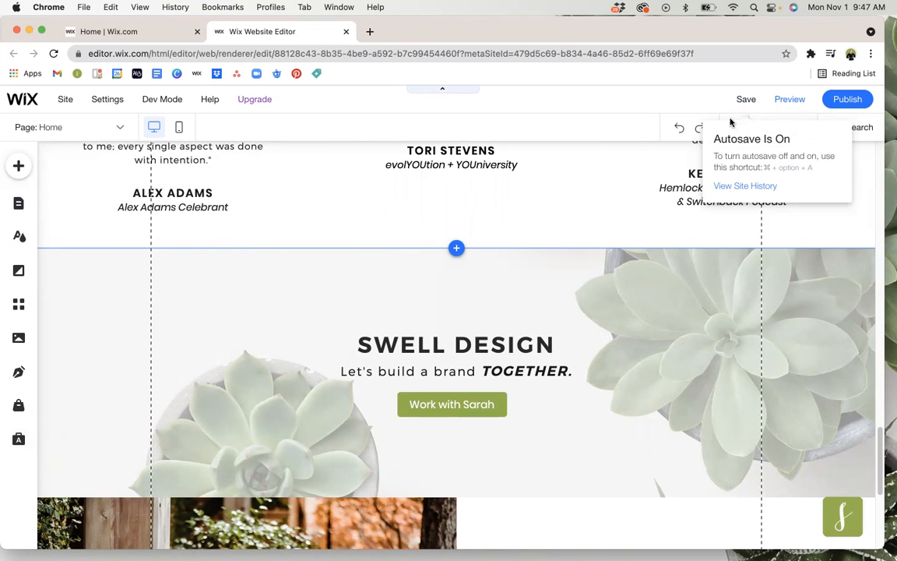
{"action": "scroll", "coordinate": [506, 400], "scroll_direction": "down", "scroll_amount": 2}
{"action": "scroll", "coordinate": [506, 400], "scroll_direction": "down", "scroll_amount": 1}
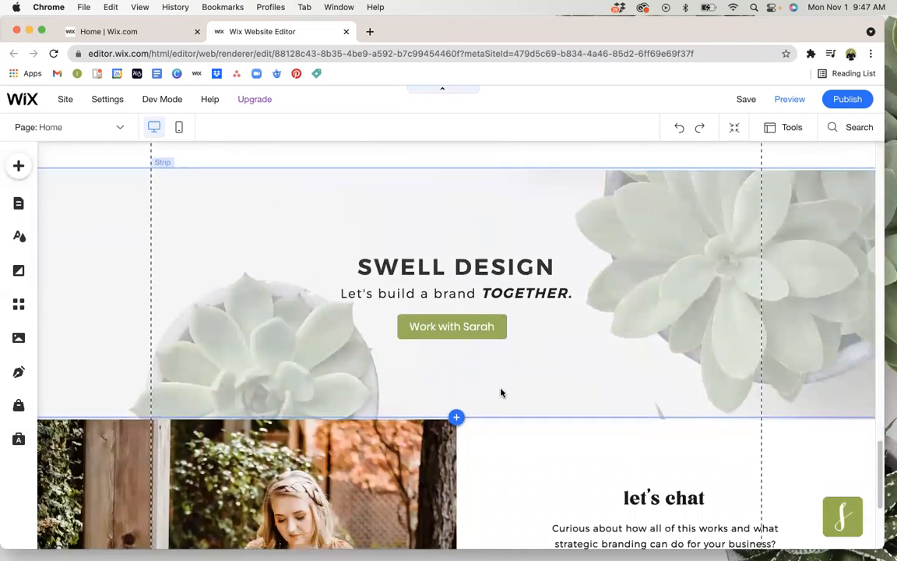
{"action": "scroll", "coordinate": [501, 392], "scroll_direction": "down", "scroll_amount": 3}
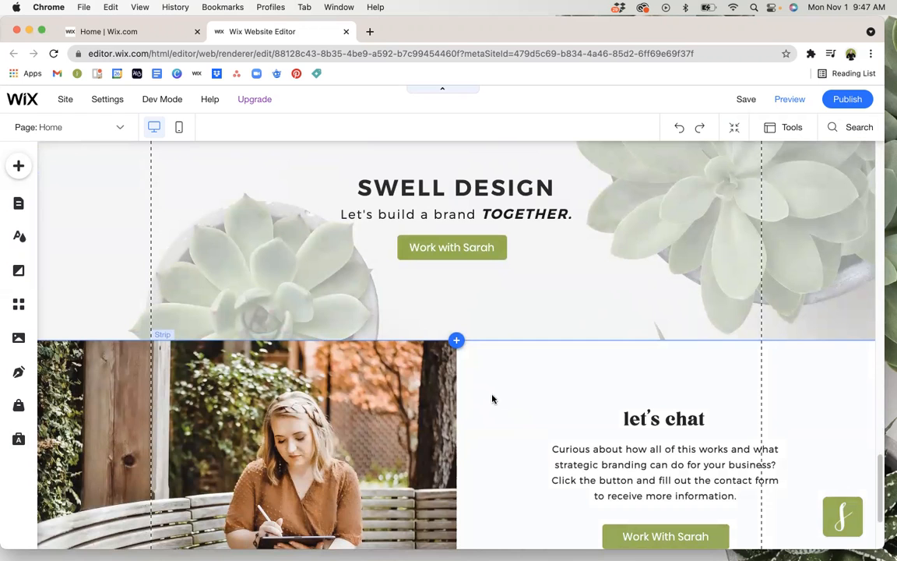
{"action": "scroll", "coordinate": [537, 412], "scroll_direction": "down", "scroll_amount": 1}
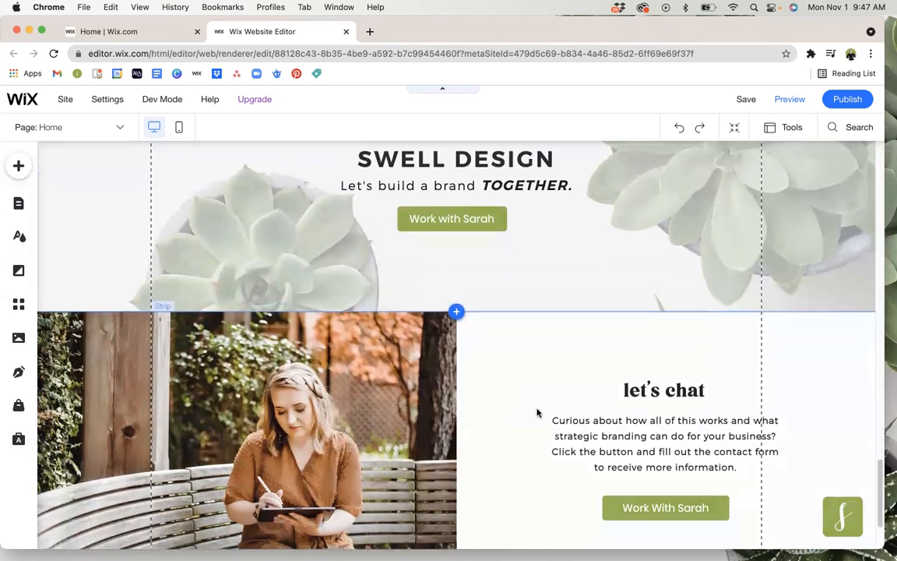
{"action": "scroll", "coordinate": [537, 413], "scroll_direction": "down", "scroll_amount": 1}
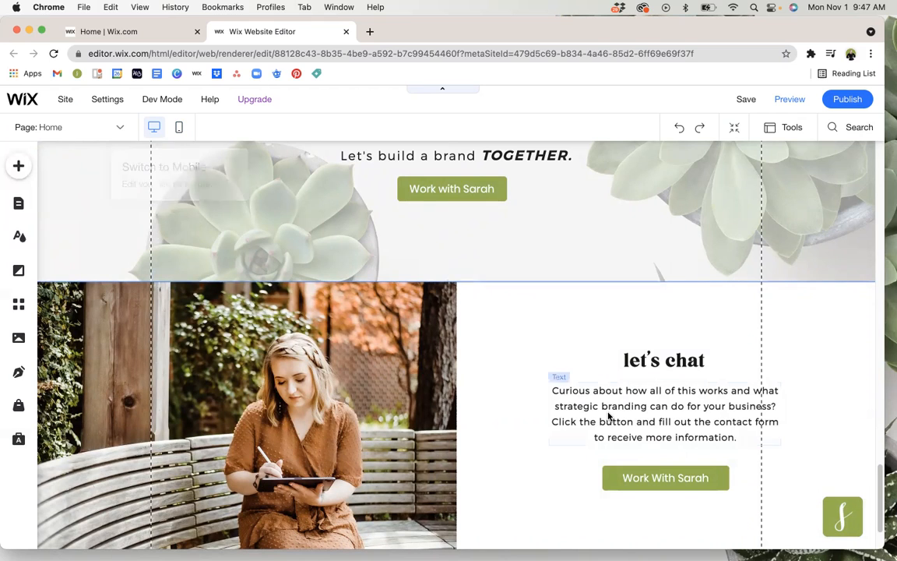
{"action": "scroll", "coordinate": [611, 417], "scroll_direction": "down", "scroll_amount": 3}
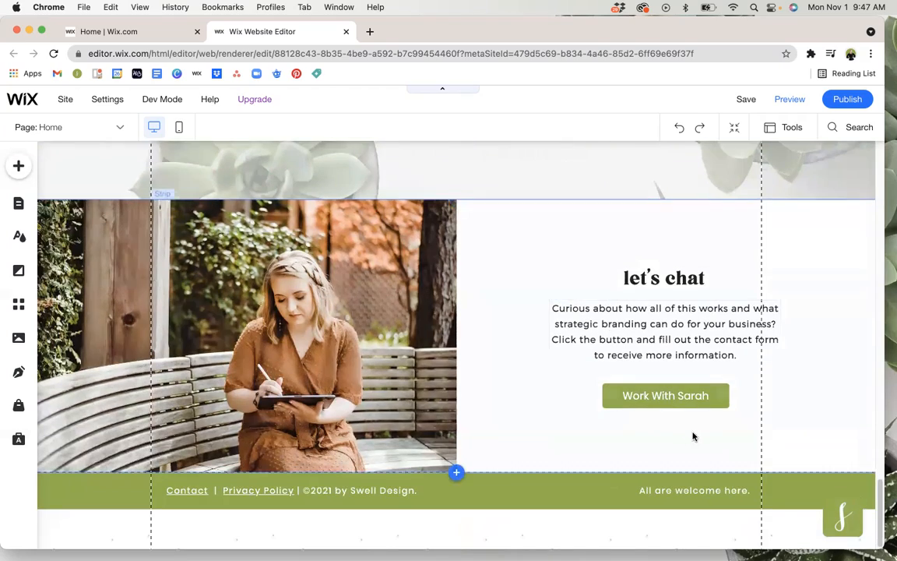
Open the site's About page for editing from the list of site pages and close the list.
{"action": "scroll", "coordinate": [692, 434], "scroll_direction": "up", "scroll_amount": 10}
{"action": "scroll", "coordinate": [695, 432], "scroll_direction": "up", "scroll_amount": 15}
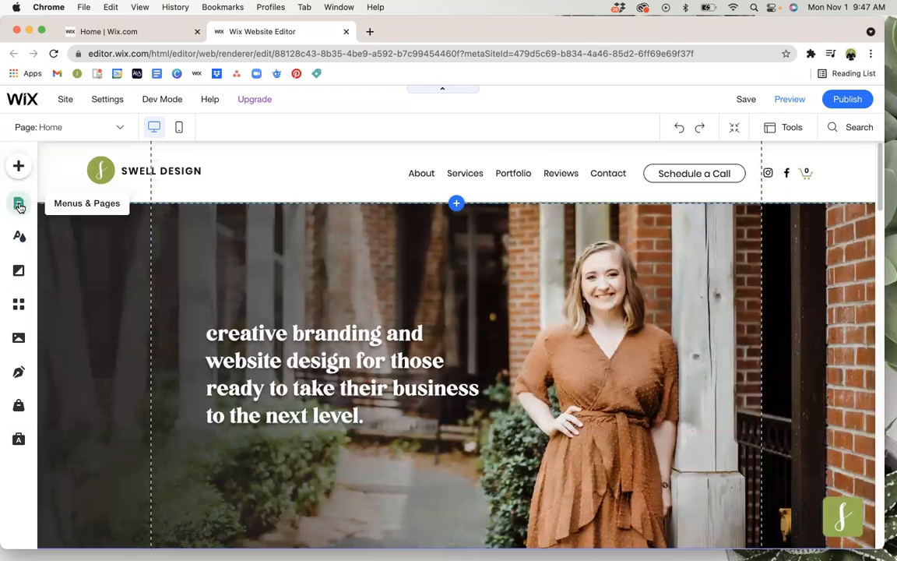
{"action": "left_click", "coordinate": [20, 205]}
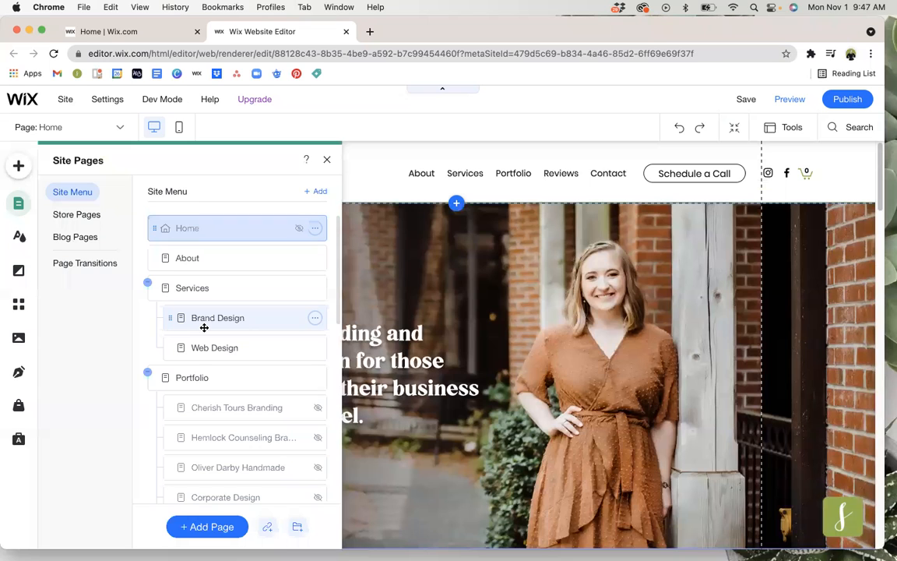
{"action": "left_click", "coordinate": [223, 257]}
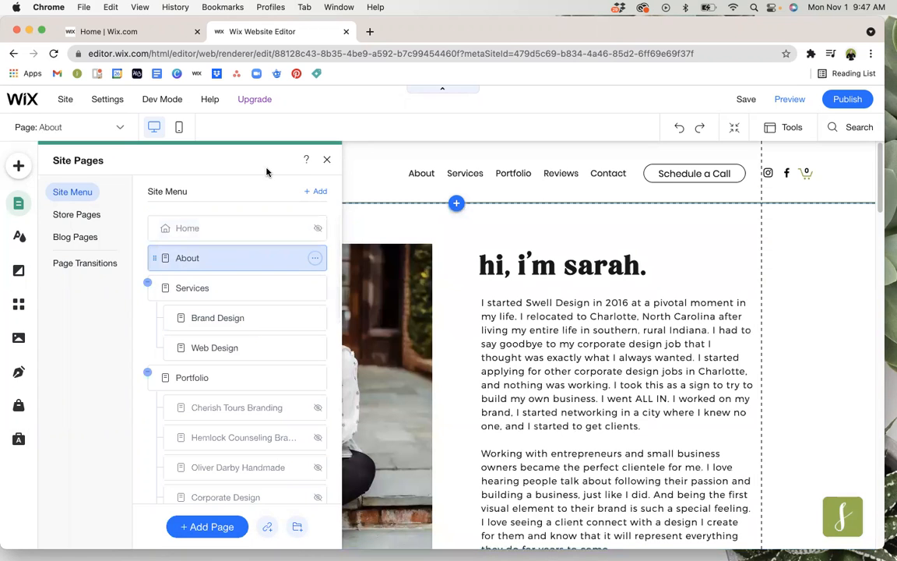
{"action": "left_click", "coordinate": [326, 159]}
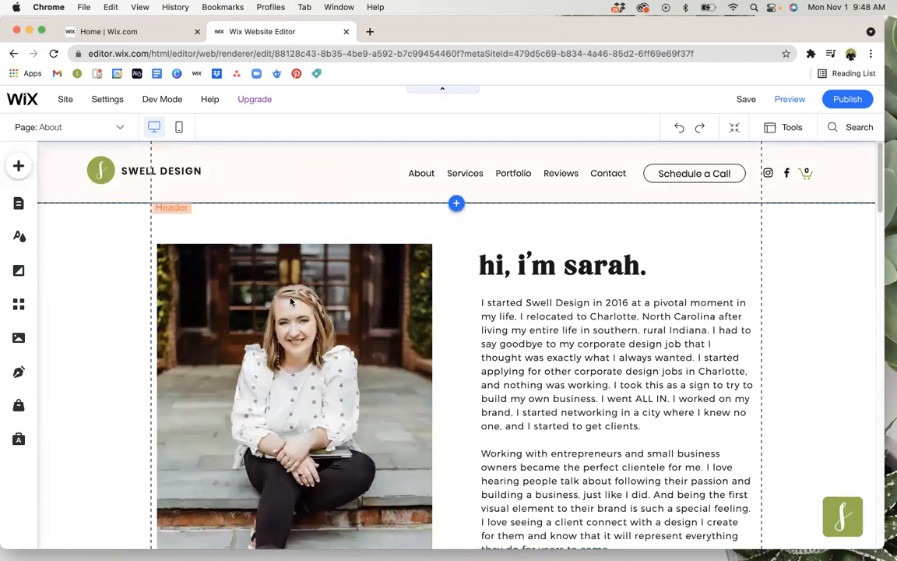
Inspect the editing options of the About page's portrait photo, biography text and signature image.
{"action": "left_click", "coordinate": [261, 268]}
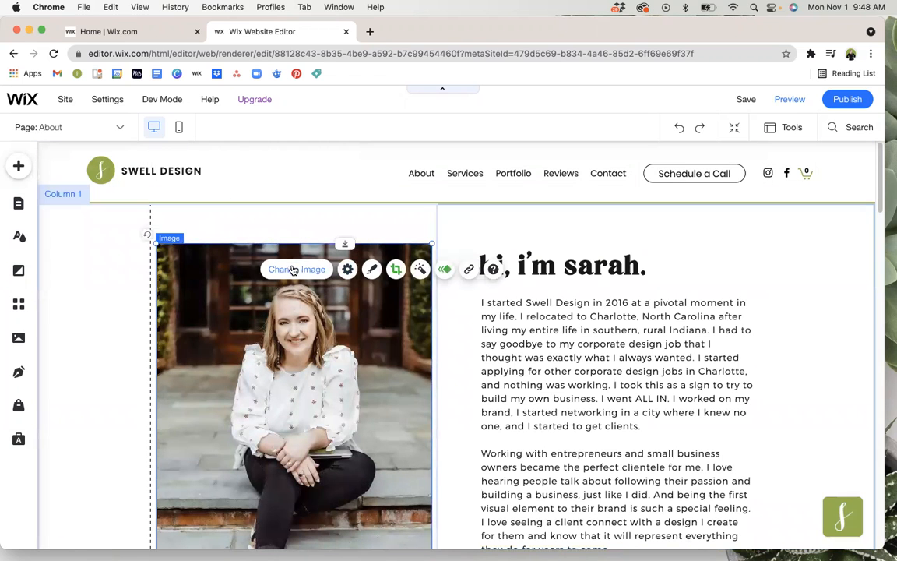
{"action": "left_click", "coordinate": [662, 302]}
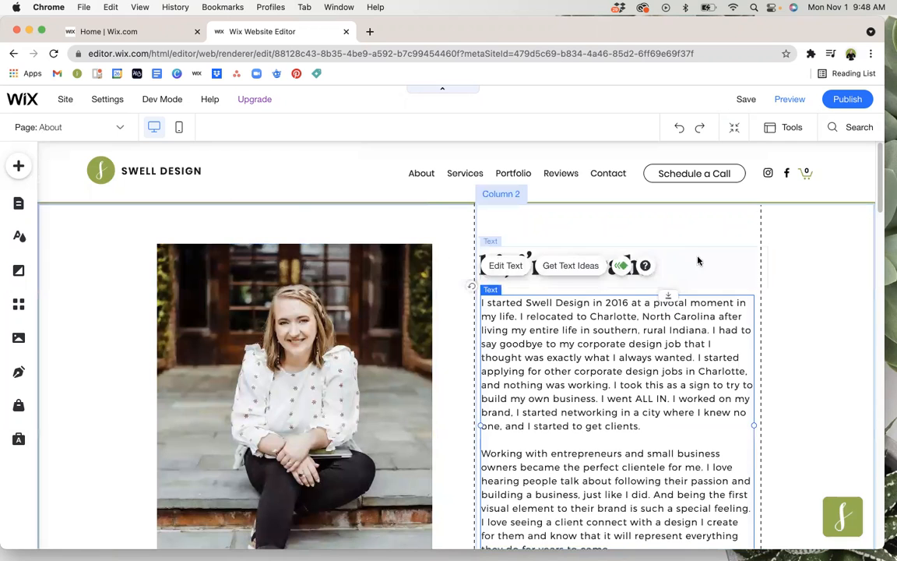
{"action": "scroll", "coordinate": [619, 389], "scroll_direction": "down", "scroll_amount": 3}
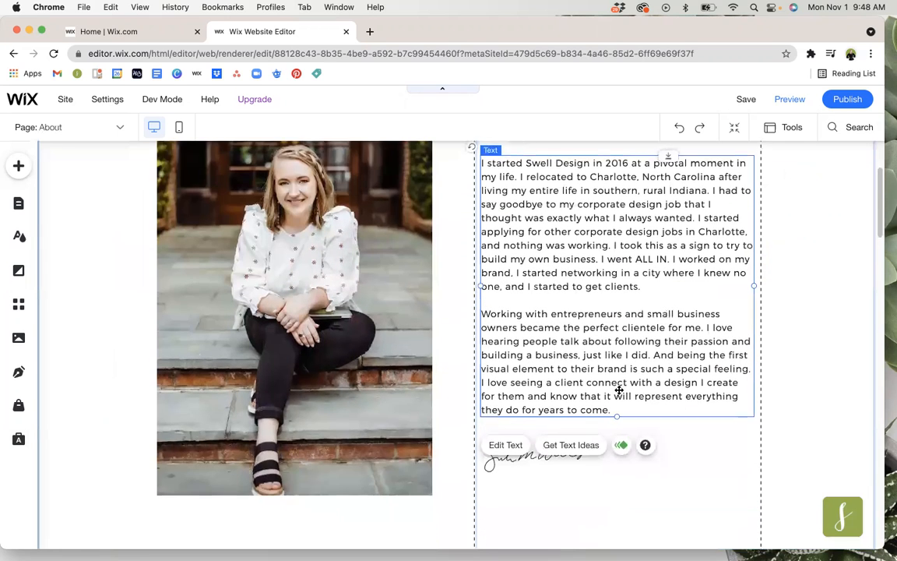
{"action": "left_click", "coordinate": [516, 431]}
{"action": "scroll", "coordinate": [389, 351], "scroll_direction": "down", "scroll_amount": 3}
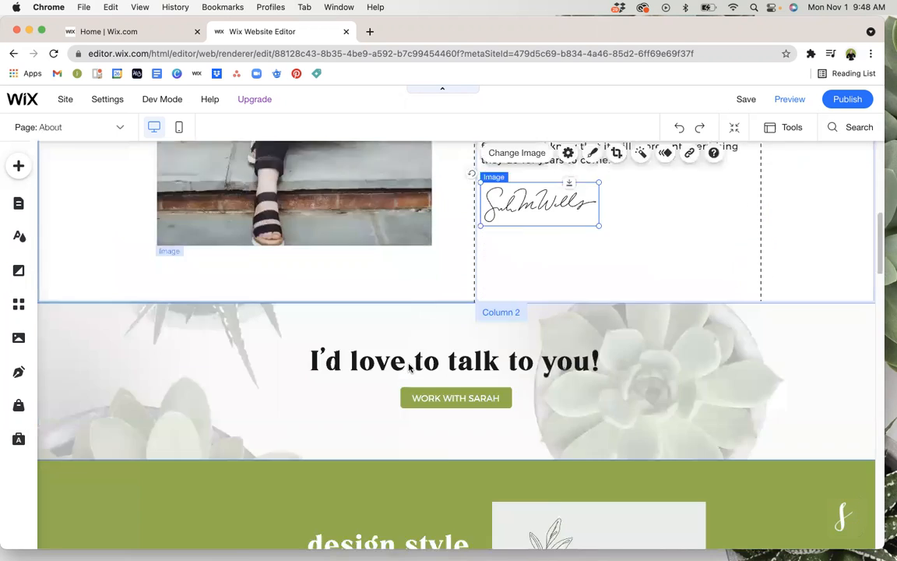
Examine the About page's "I'd love to talk to you!" button, the "design style" strip and "the things i love" section.
{"action": "left_click", "coordinate": [394, 331]}
{"action": "left_click", "coordinate": [451, 373]}
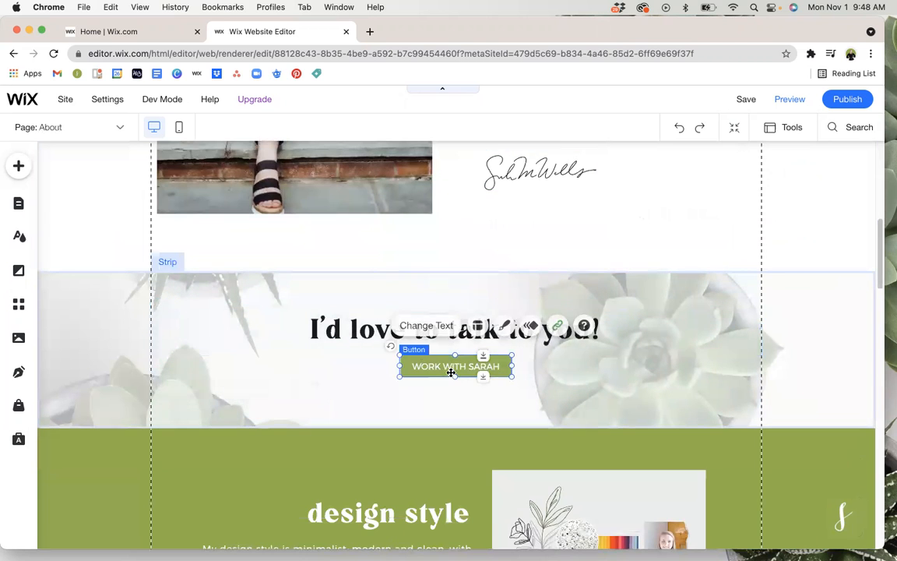
{"action": "scroll", "coordinate": [453, 375], "scroll_direction": "down", "scroll_amount": 2}
{"action": "left_click", "coordinate": [440, 374]}
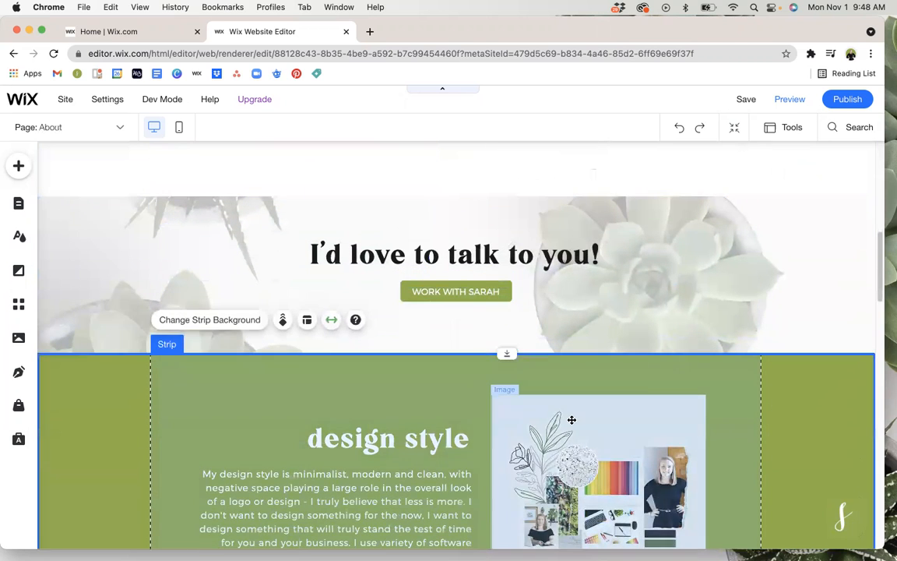
{"action": "scroll", "coordinate": [572, 420], "scroll_direction": "down", "scroll_amount": 5}
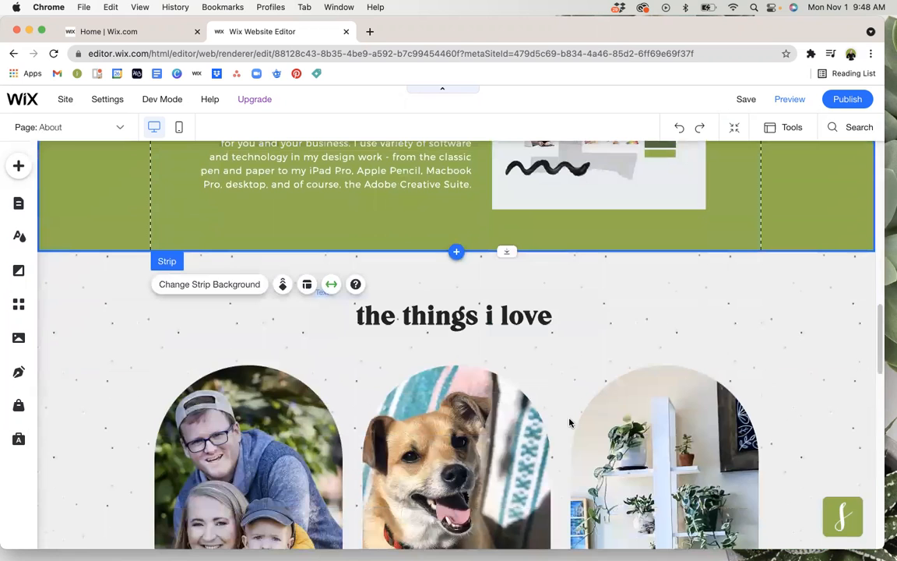
{"action": "scroll", "coordinate": [569, 422], "scroll_direction": "up", "scroll_amount": 15}
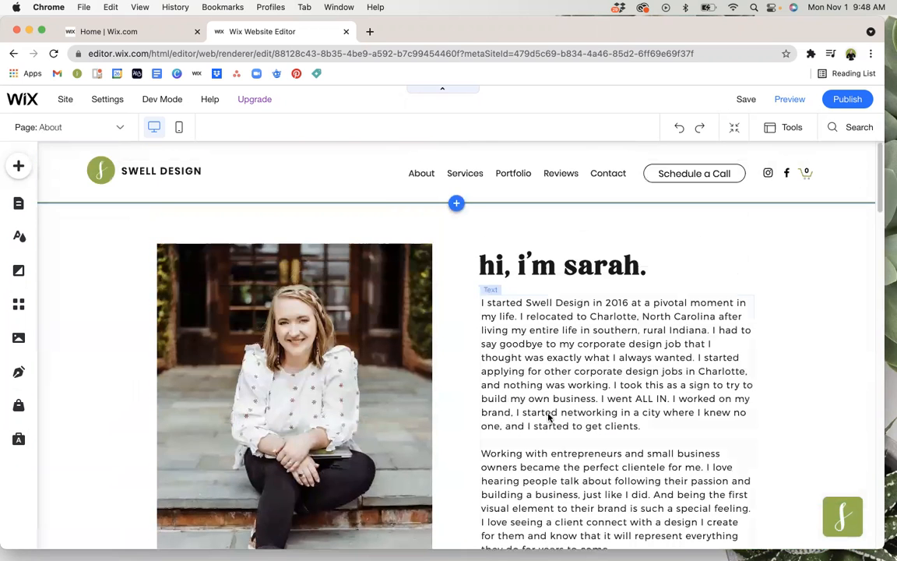
Open the list of site pages and collapse the subpages under Services and Portfolio.
{"action": "left_click", "coordinate": [17, 202]}
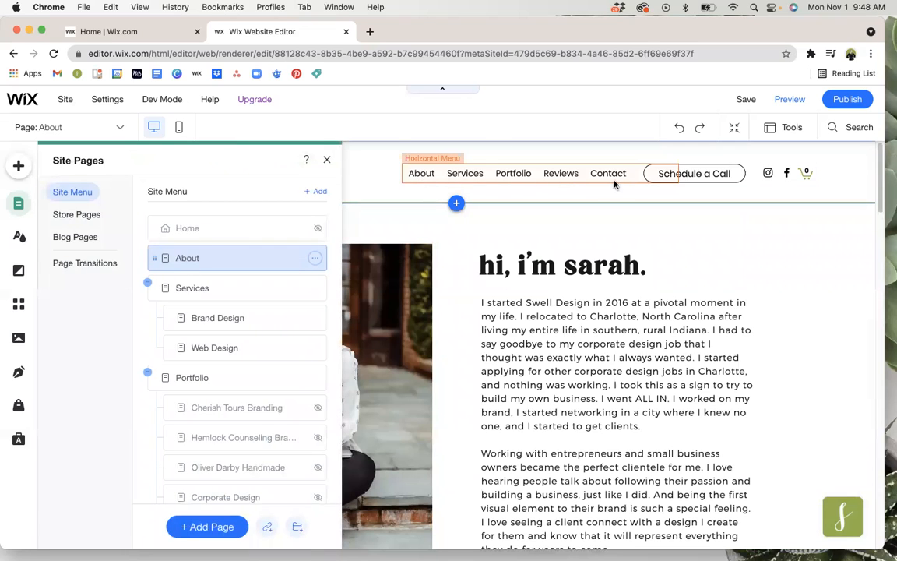
{"action": "left_click", "coordinate": [147, 283]}
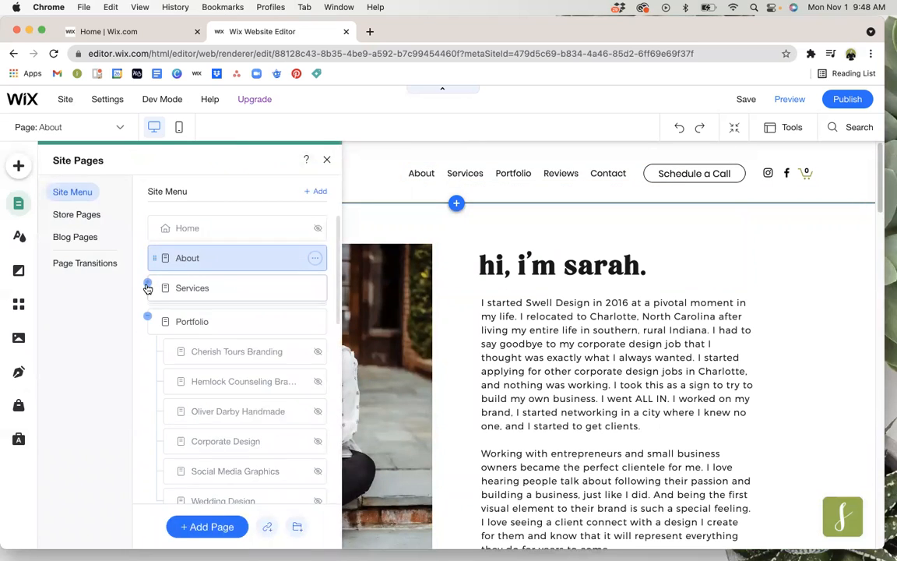
{"action": "left_click", "coordinate": [148, 318]}
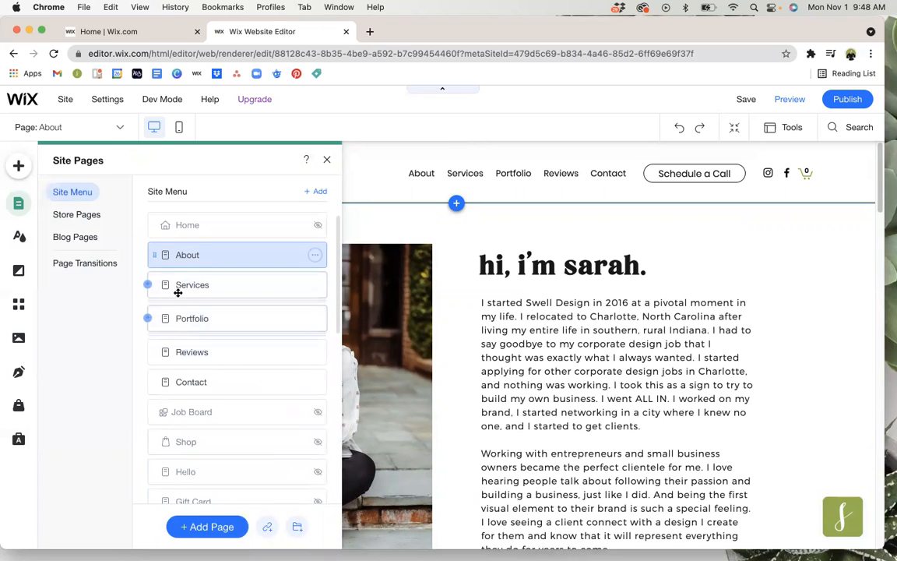
Move Services ahead of About in the site menu, return it to its place after About, and close the page list.
{"action": "left_click_drag", "start_coordinate": [157, 284], "coordinate": [157, 251]}
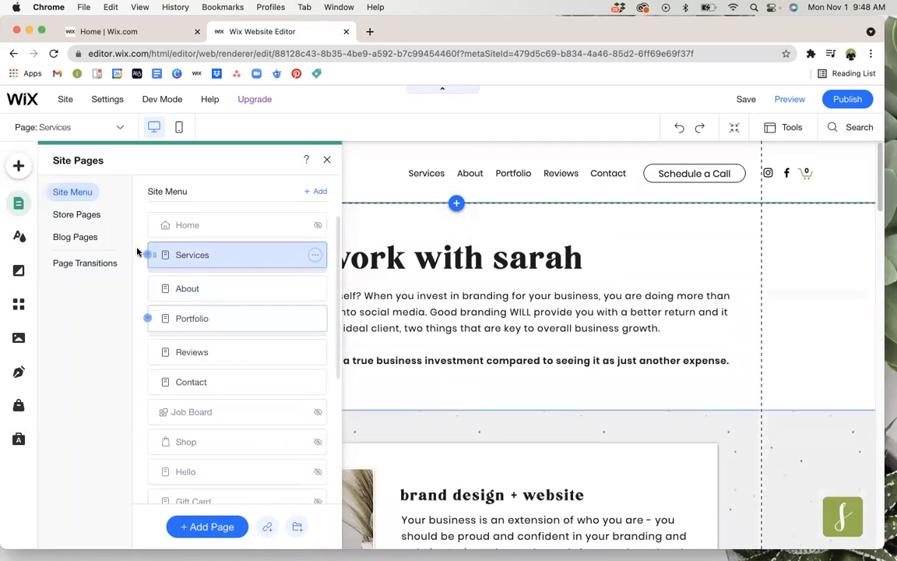
{"action": "left_click_drag", "start_coordinate": [150, 254], "coordinate": [160, 286]}
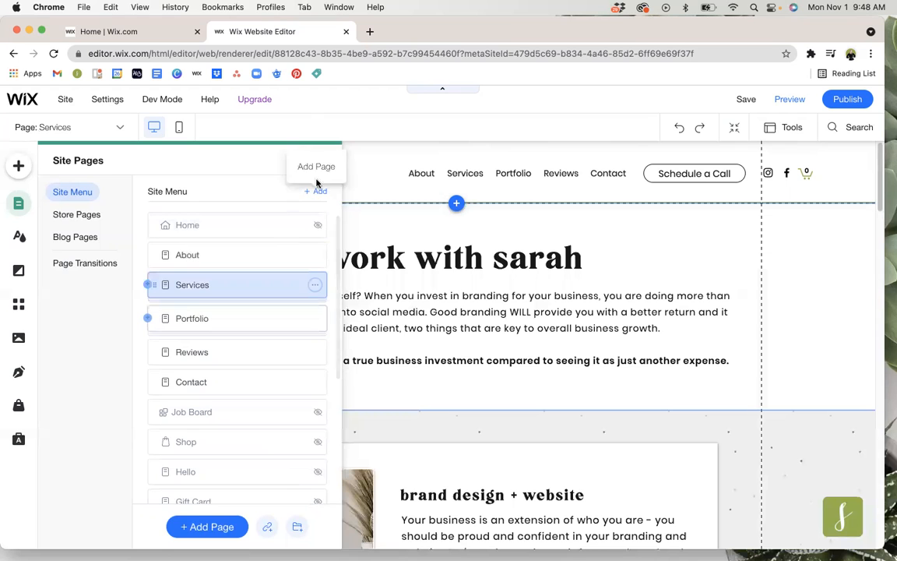
{"action": "left_click", "coordinate": [327, 160]}
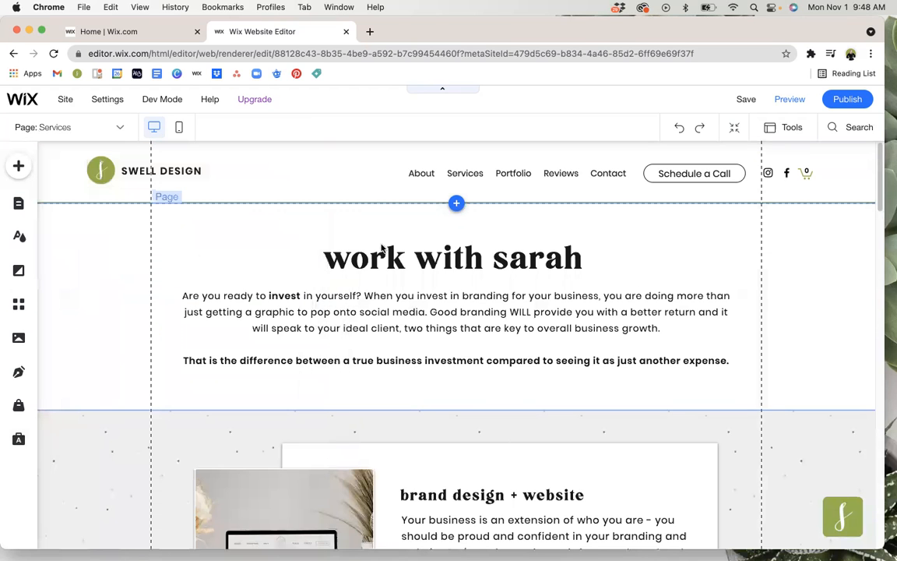
Review the whole Services page, from the introduction and service boxes through the additional services to the footer.
{"action": "scroll", "coordinate": [384, 280], "scroll_direction": "down", "scroll_amount": 3}
{"action": "scroll", "coordinate": [384, 290], "scroll_direction": "down", "scroll_amount": 8}
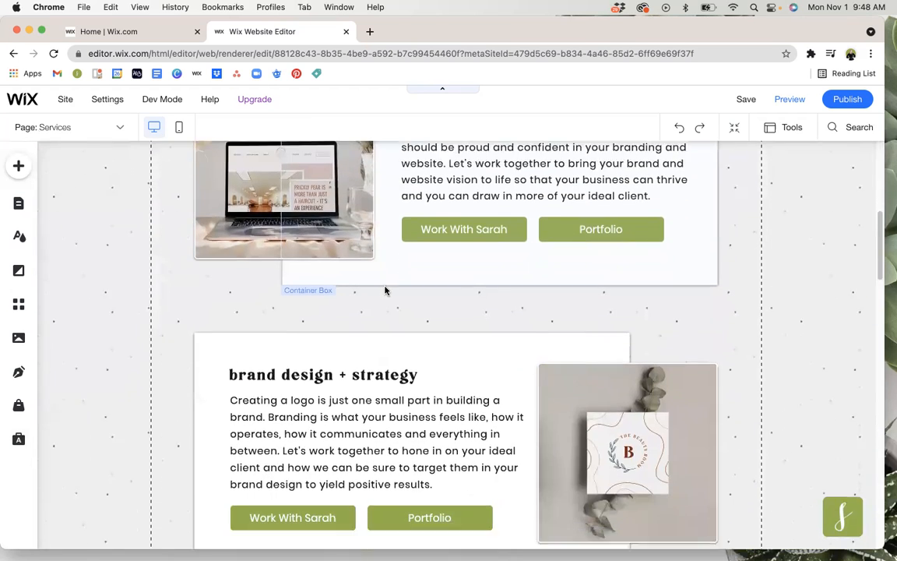
{"action": "scroll", "coordinate": [387, 290], "scroll_direction": "down", "scroll_amount": 5}
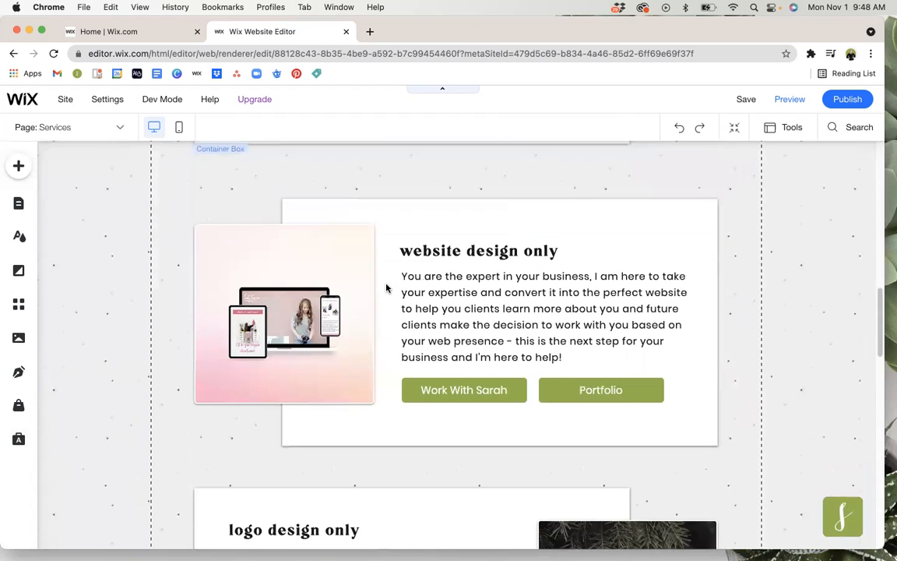
{"action": "scroll", "coordinate": [387, 286], "scroll_direction": "down", "scroll_amount": 1}
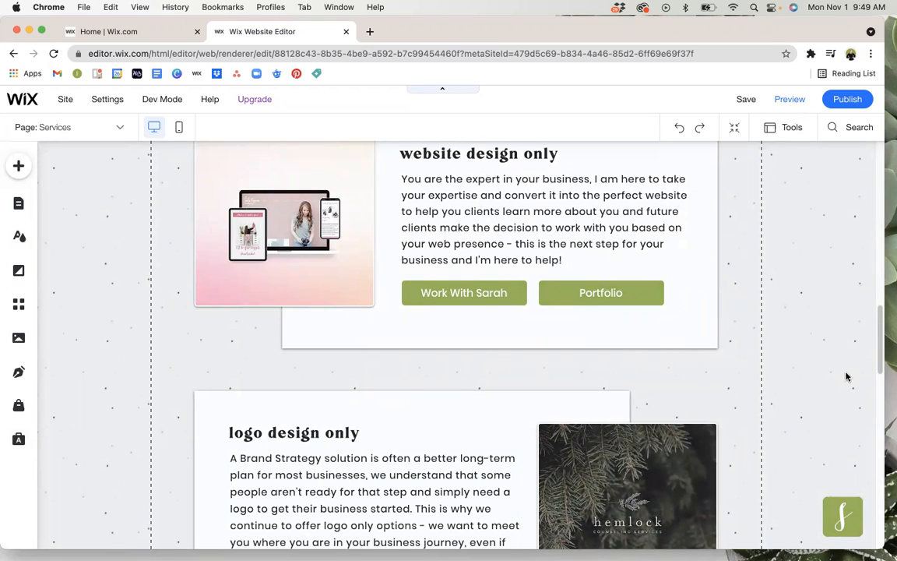
{"action": "scroll", "coordinate": [846, 377], "scroll_direction": "down", "scroll_amount": 5}
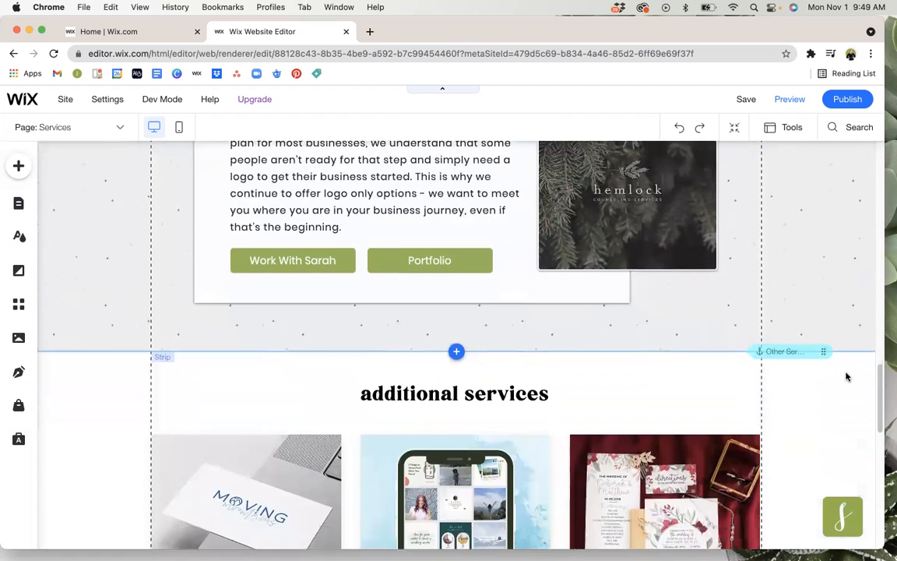
{"action": "scroll", "coordinate": [846, 377], "scroll_direction": "down", "scroll_amount": 5}
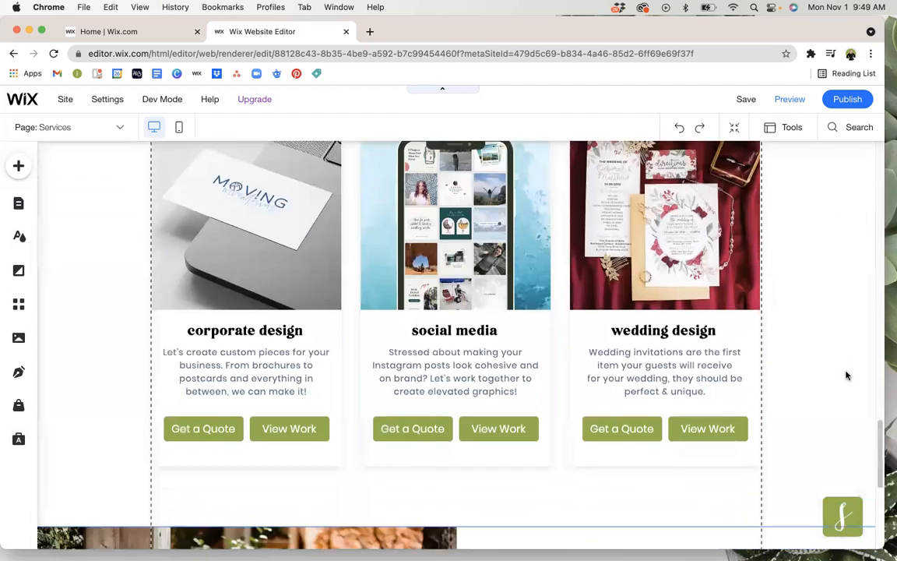
{"action": "scroll", "coordinate": [846, 375], "scroll_direction": "down", "scroll_amount": 5}
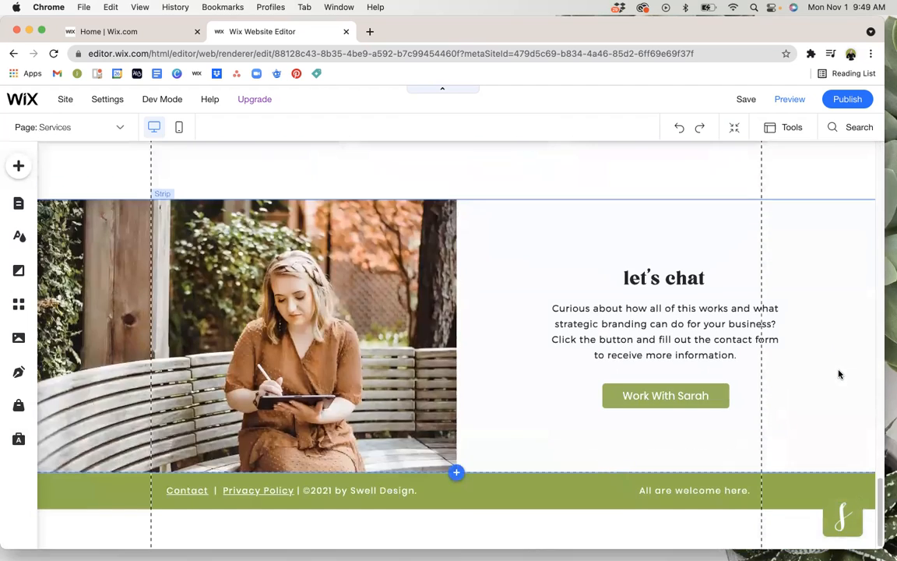
{"action": "scroll", "coordinate": [839, 373], "scroll_direction": "up", "scroll_amount": 15}
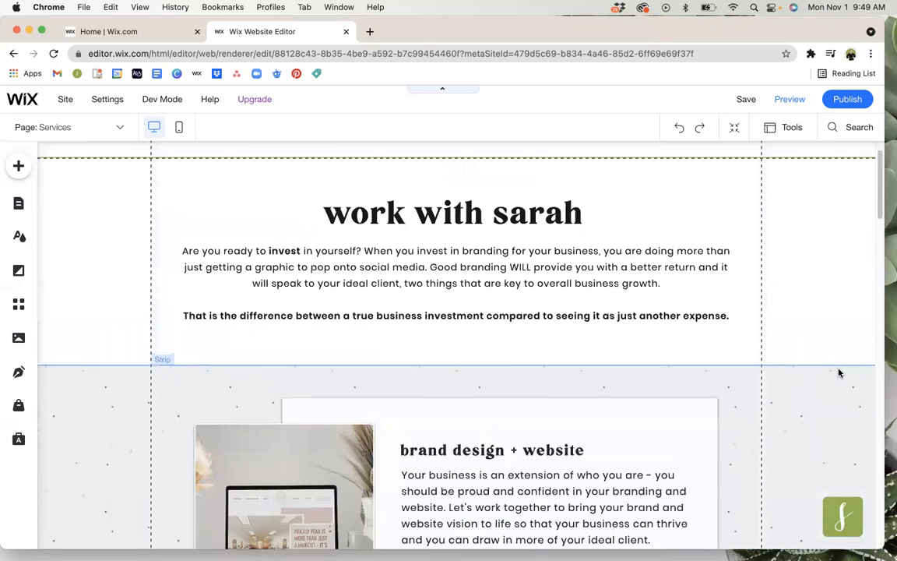
{"action": "scroll", "coordinate": [839, 373], "scroll_direction": "up", "scroll_amount": 2}
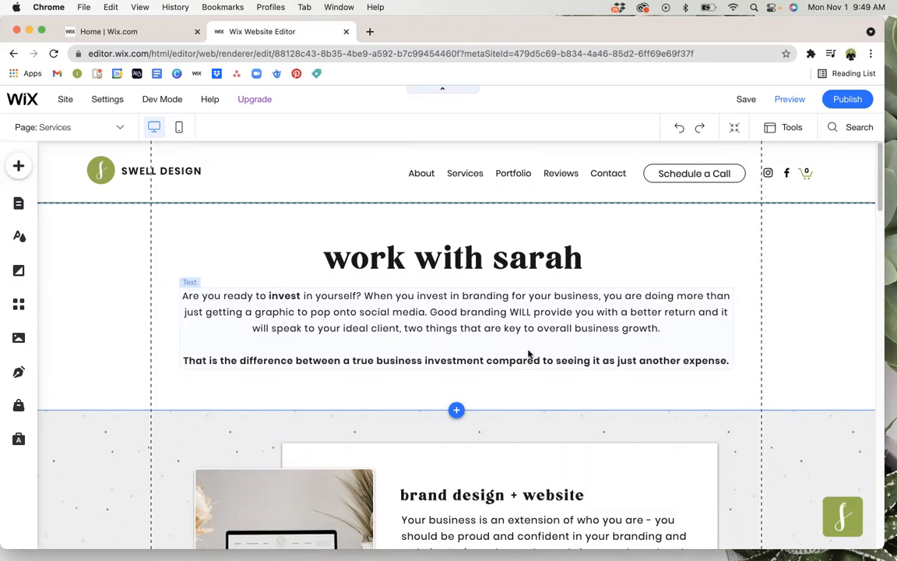
{"action": "left_click", "coordinate": [14, 207]}
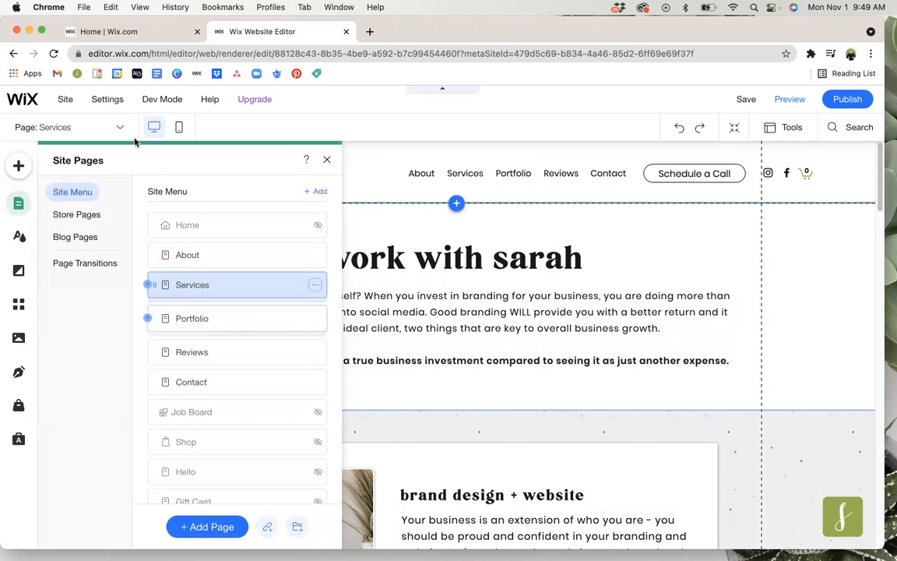
{"action": "left_click", "coordinate": [327, 160]}
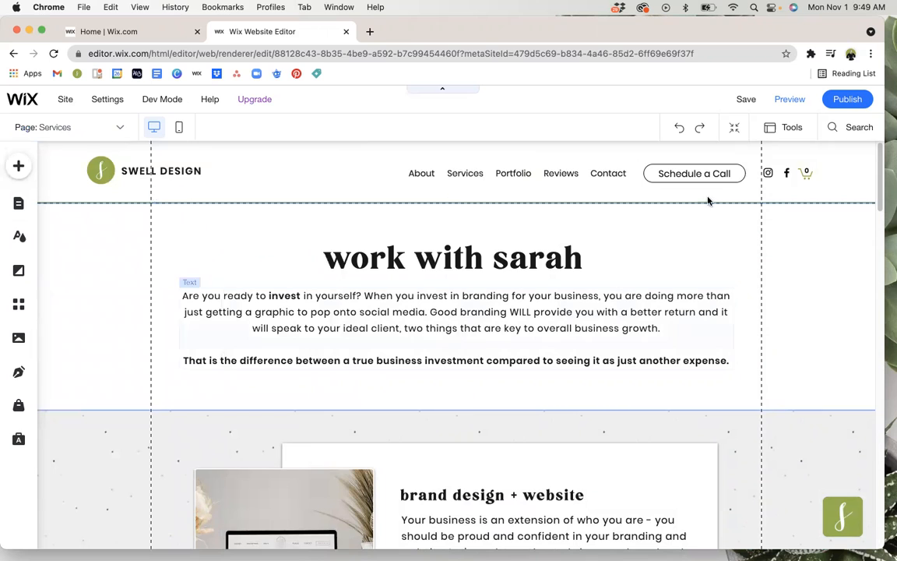
Publish the site, and dismiss the publishing confirmation and the suggestion to edit the mobile version.
{"action": "left_click", "coordinate": [857, 102]}
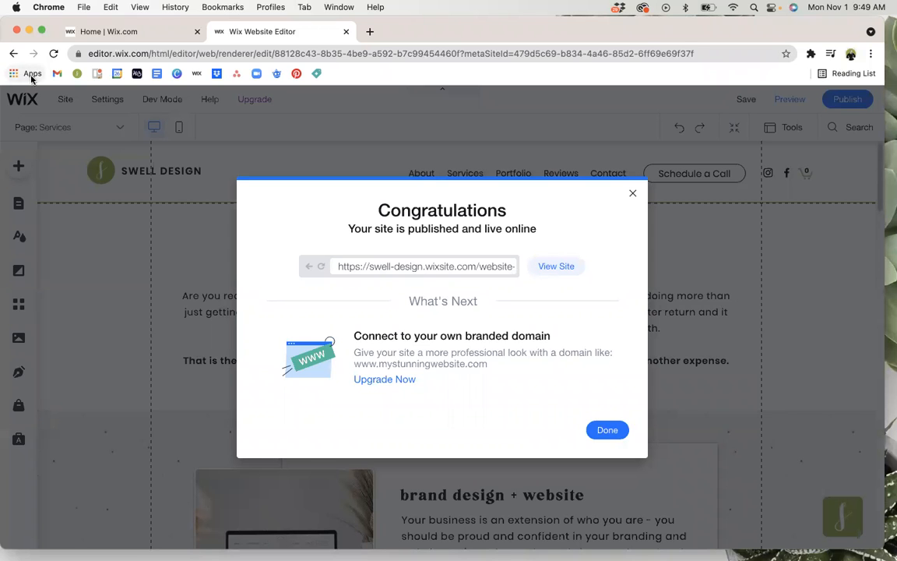
{"action": "left_click", "coordinate": [604, 430]}
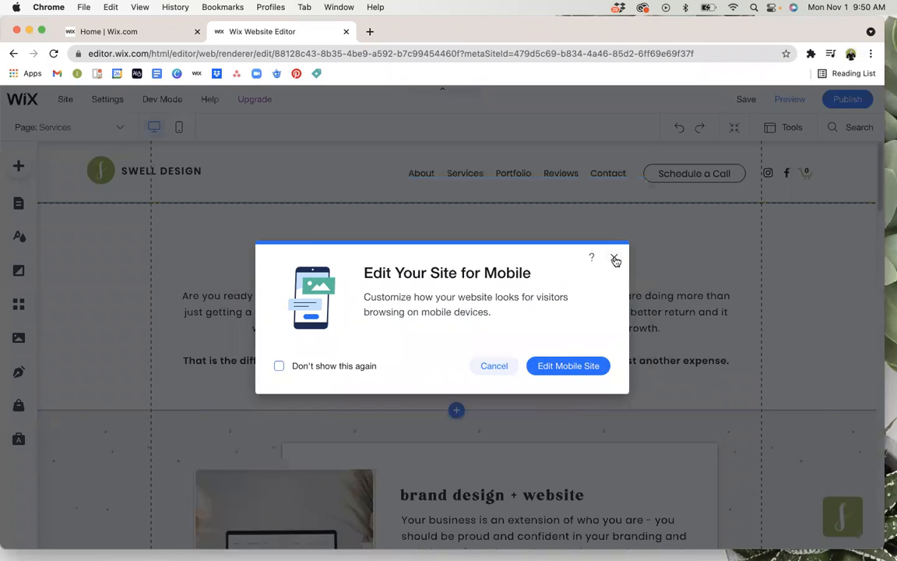
{"action": "left_click", "coordinate": [614, 259]}
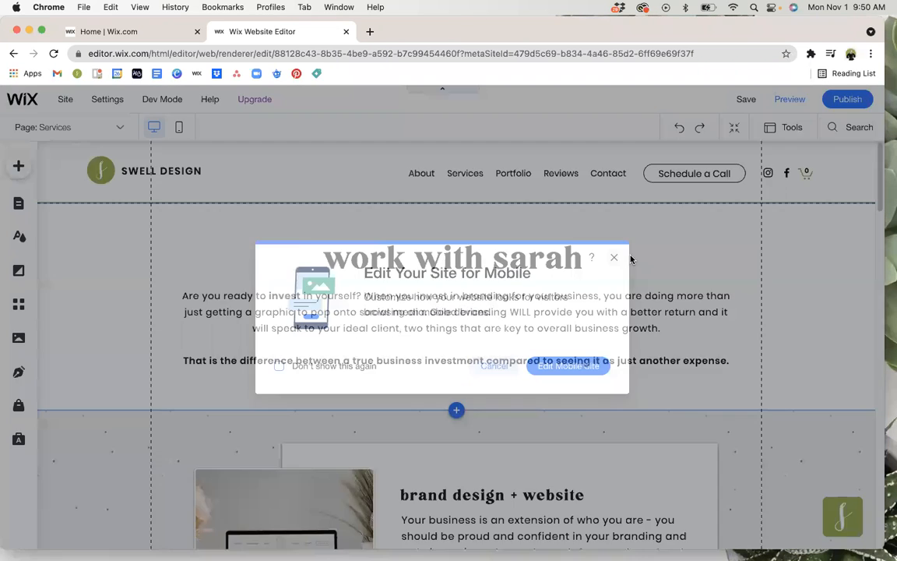